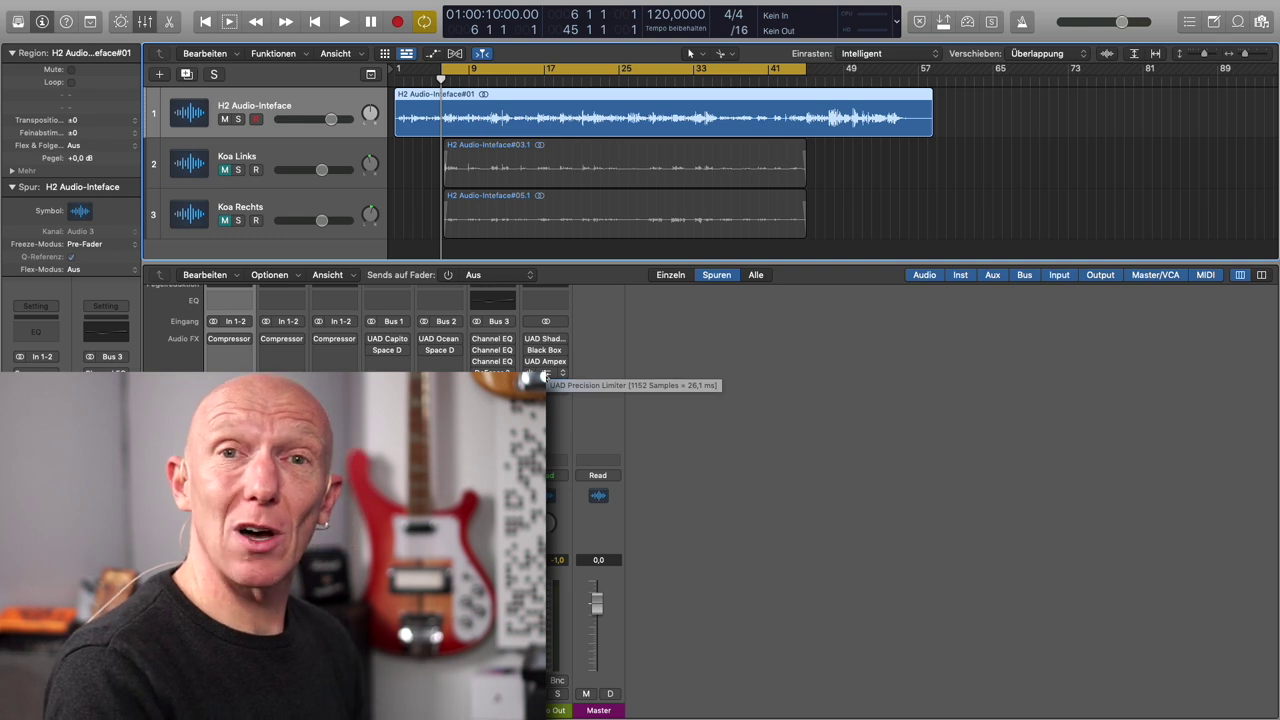
Step: Play back the acoustic recording with only the Limiter active in the Stereo Out channel's effect chain
{"action": "left_click", "coordinate": [543, 377]}
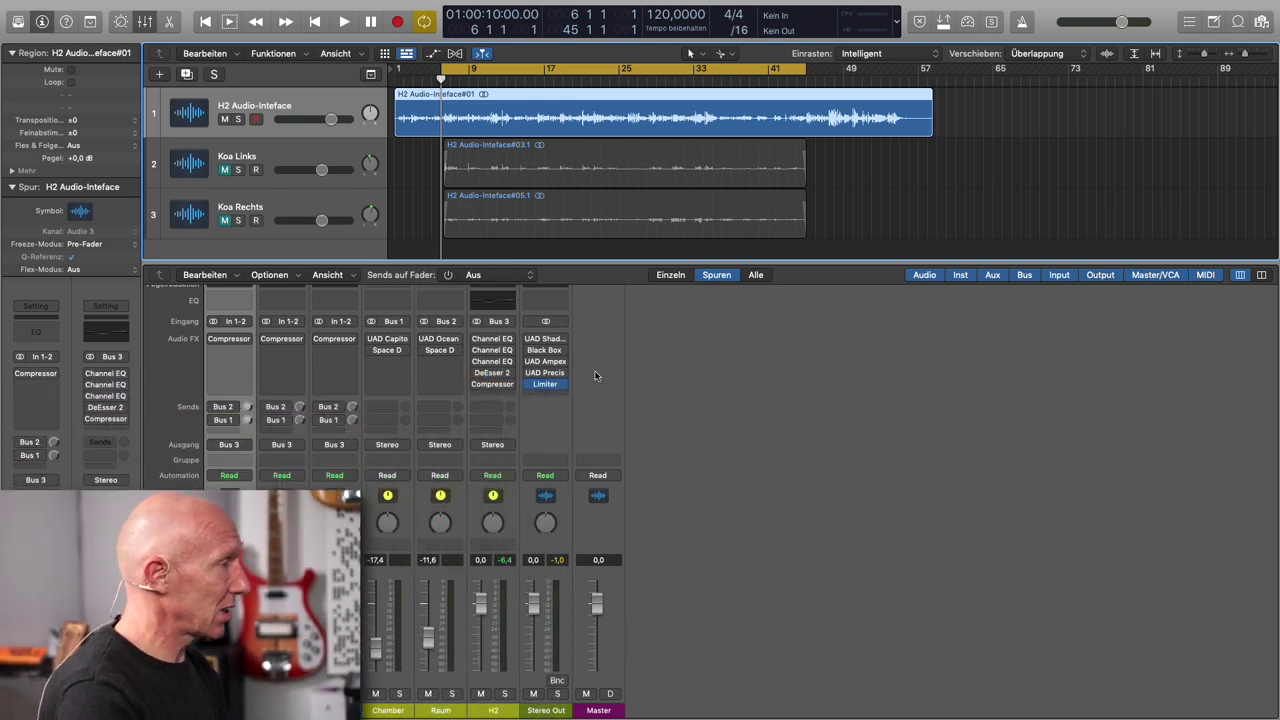
{"action": "mouse_move", "coordinate": [547, 390]}
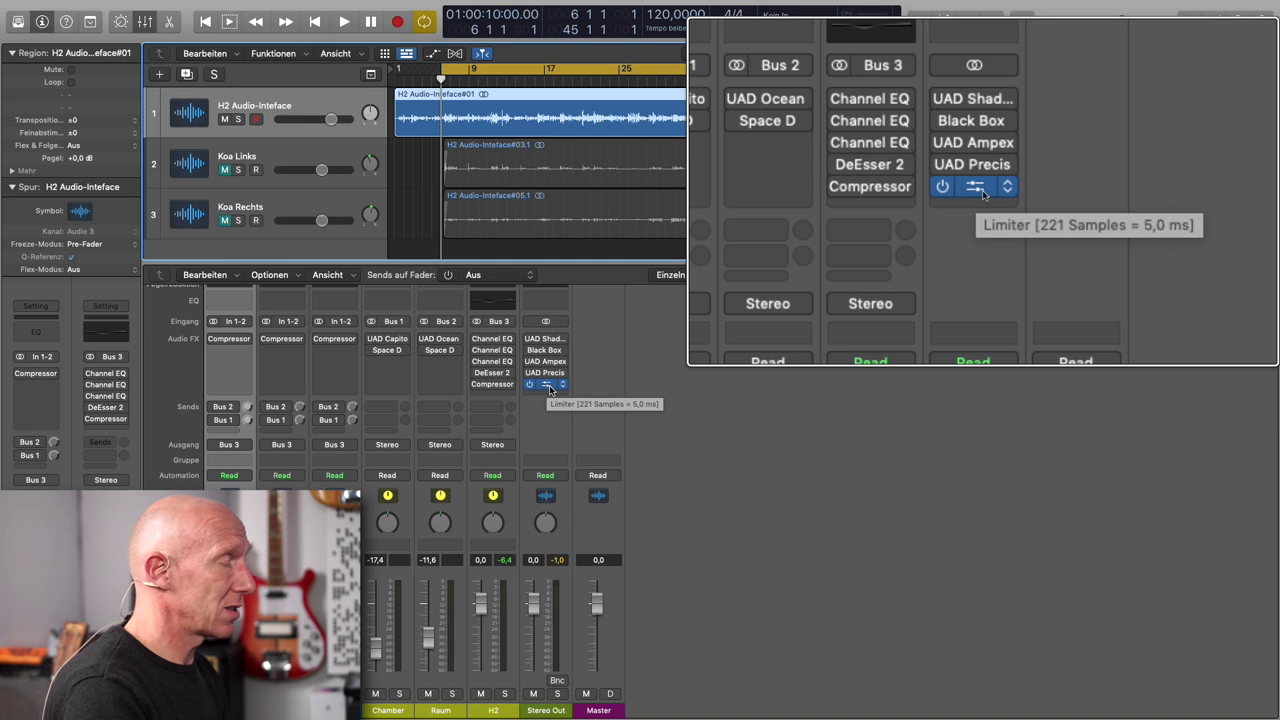
{"action": "key", "text": "space"}
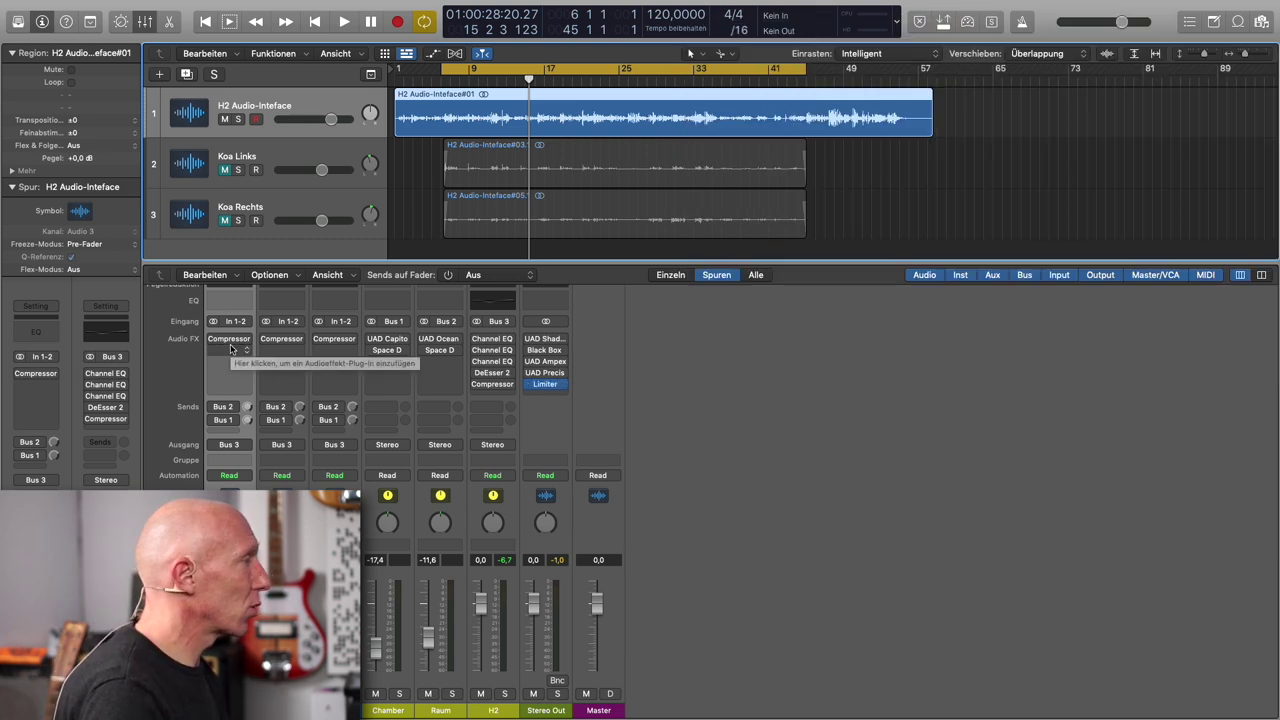
Step: Open the Compressor on the H2 Audio-Inteface track, switch it on during playback and close its window
{"action": "left_click", "coordinate": [232, 340]}
{"action": "left_click_drag", "start_coordinate": [731, 118], "coordinate": [831, 72]}
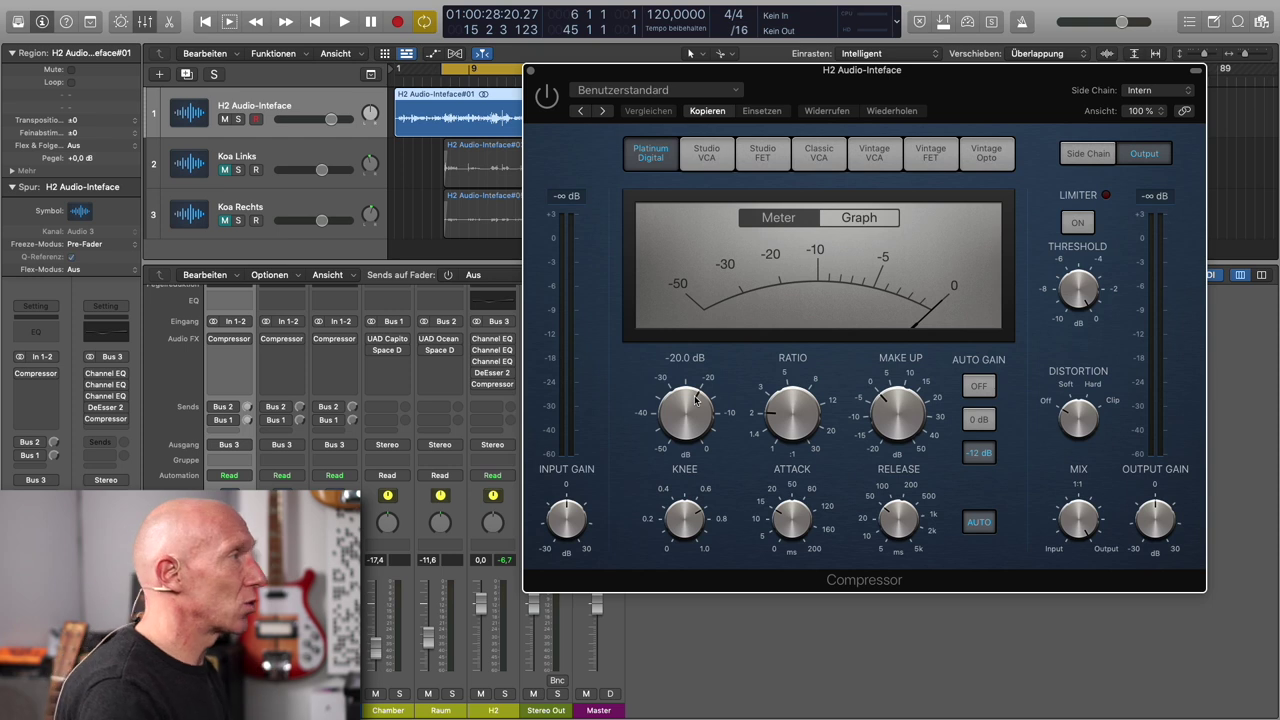
{"action": "left_click_drag", "start_coordinate": [634, 80], "coordinate": [653, 158]}
{"action": "key", "text": "space"}
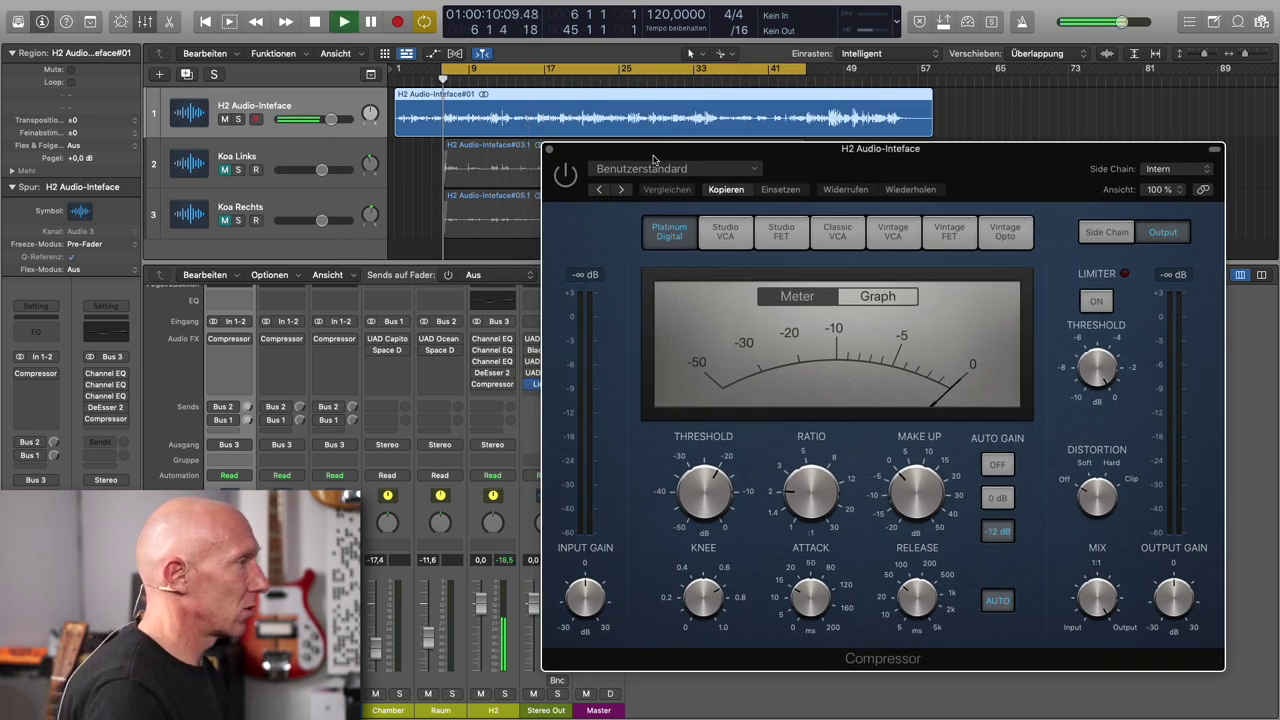
{"action": "left_click", "coordinate": [566, 176]}
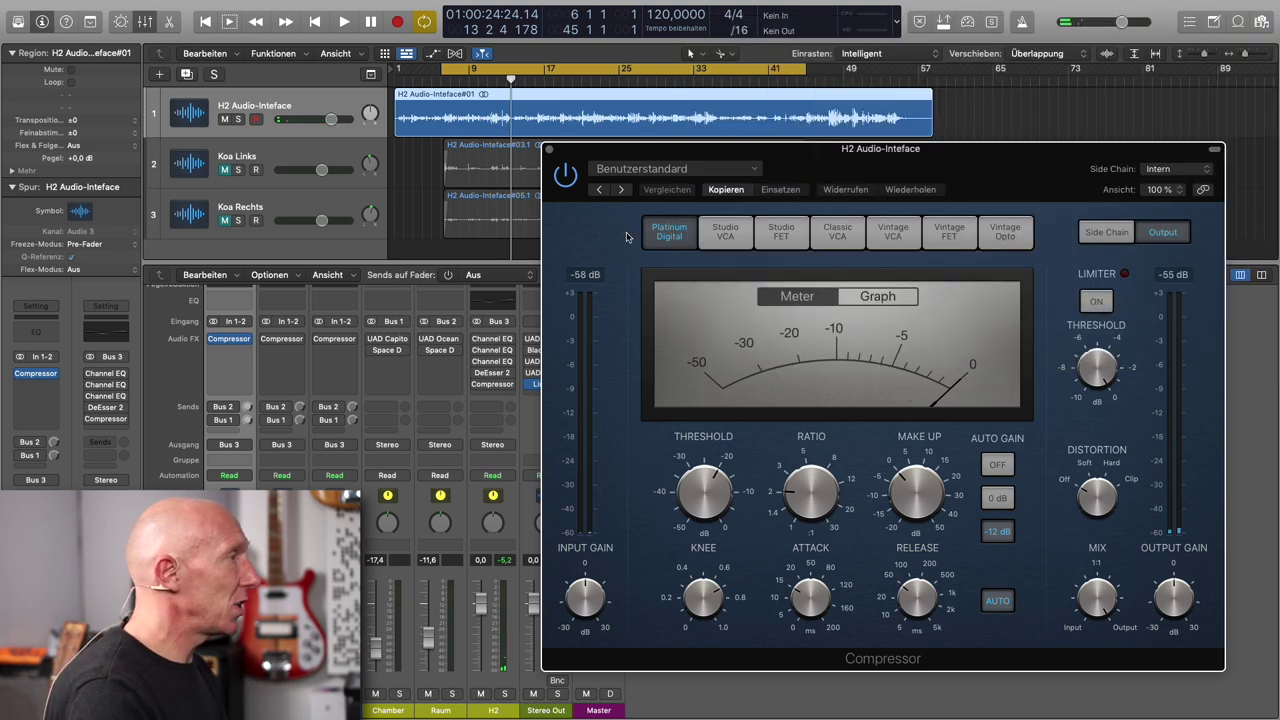
{"action": "left_click", "coordinate": [548, 149]}
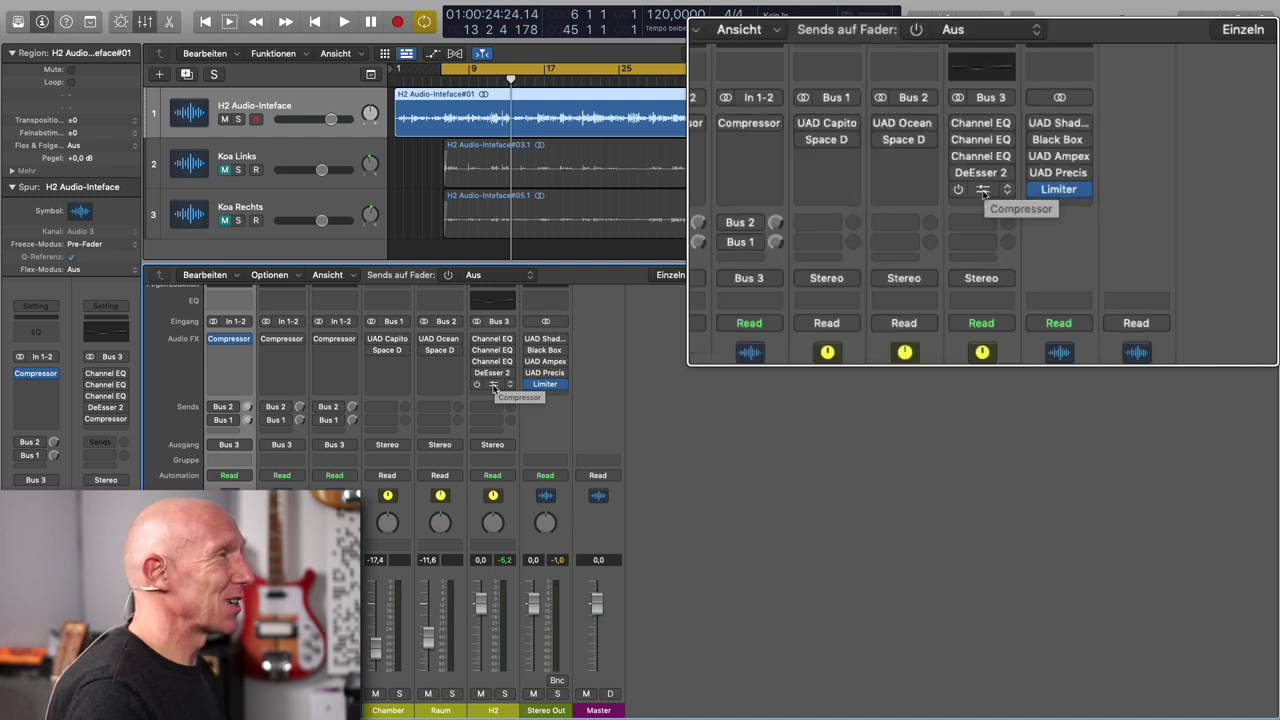
Step: Open the first Channel EQ on the H2 bus and switch it on
{"action": "left_click", "coordinate": [492, 339]}
{"action": "left_click_drag", "start_coordinate": [751, 153], "coordinate": [793, 131]}
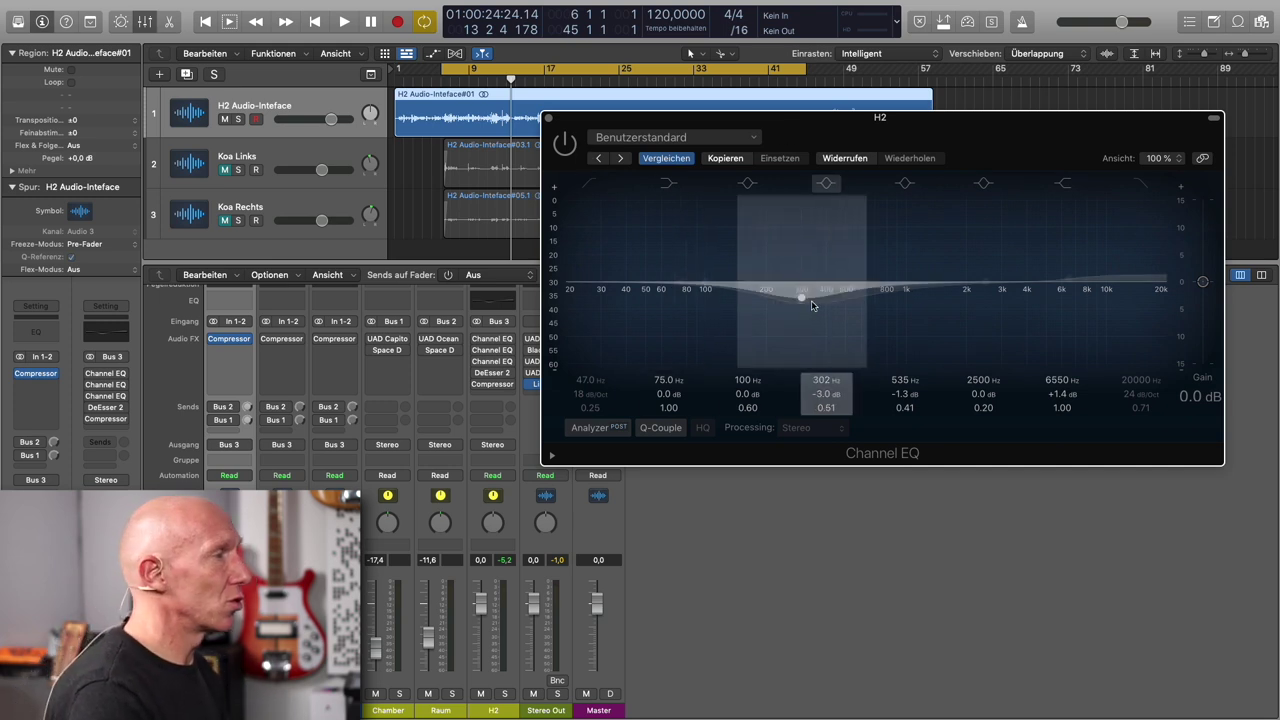
{"action": "left_click", "coordinate": [566, 145]}
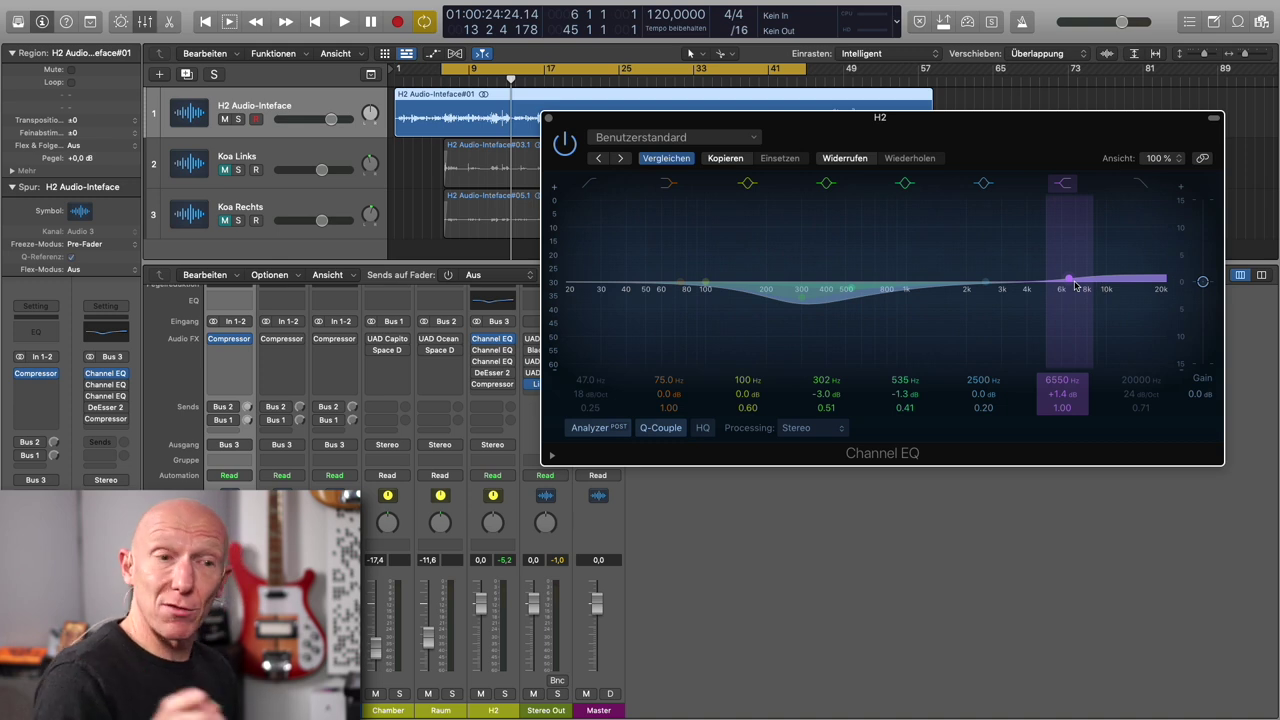
Step: Compare the playback with the H2 bus's first Channel EQ bypassed and active, leaving the EQ on
{"action": "left_click", "coordinate": [567, 150]}
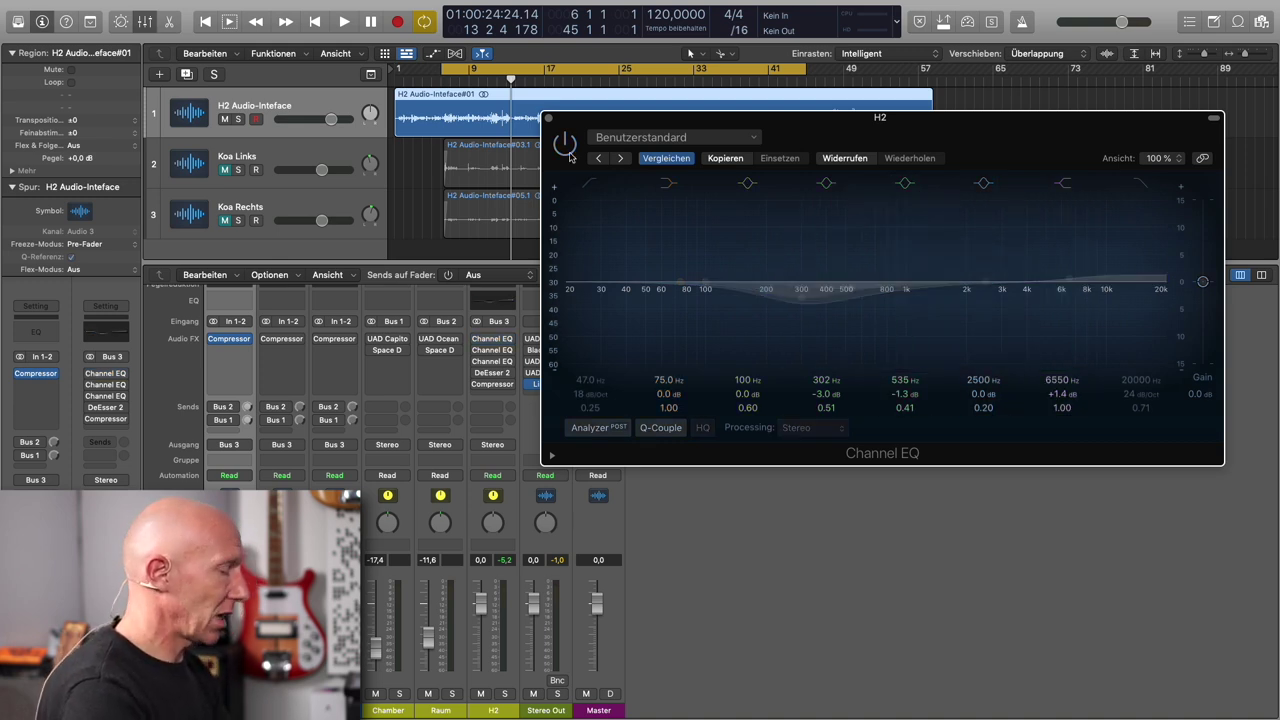
{"action": "key", "text": "space"}
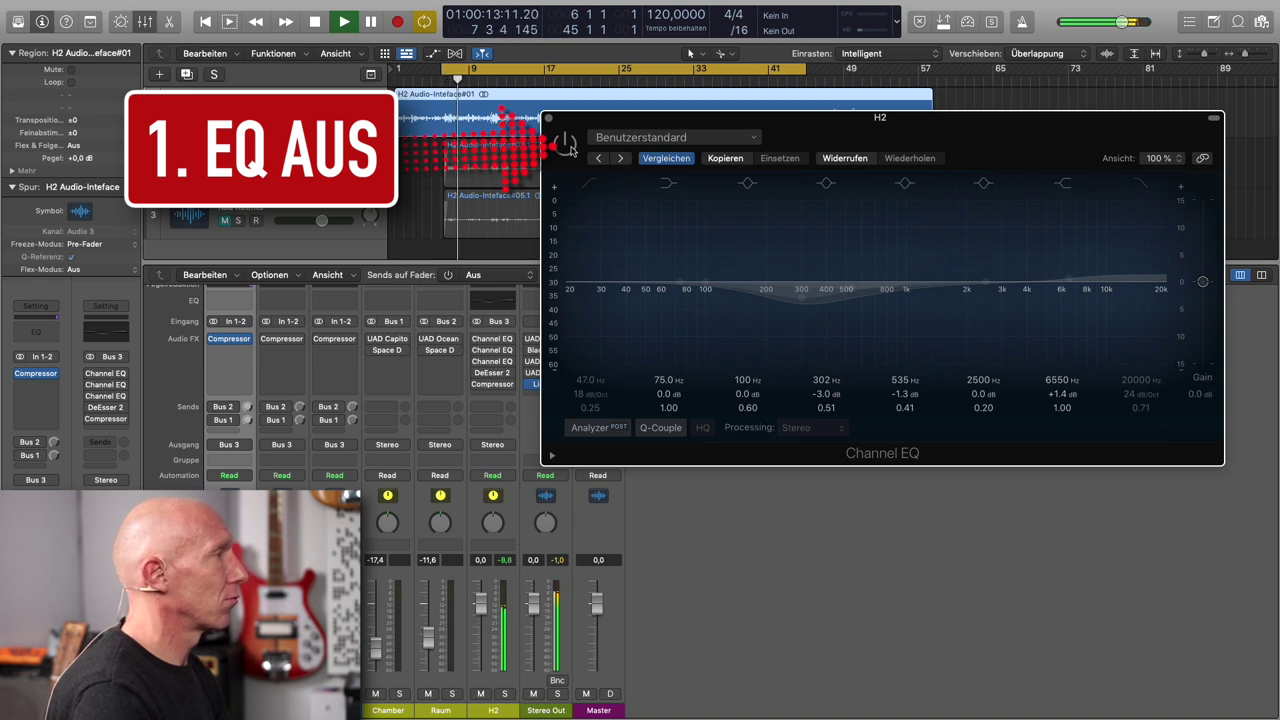
{"action": "left_click", "coordinate": [566, 143]}
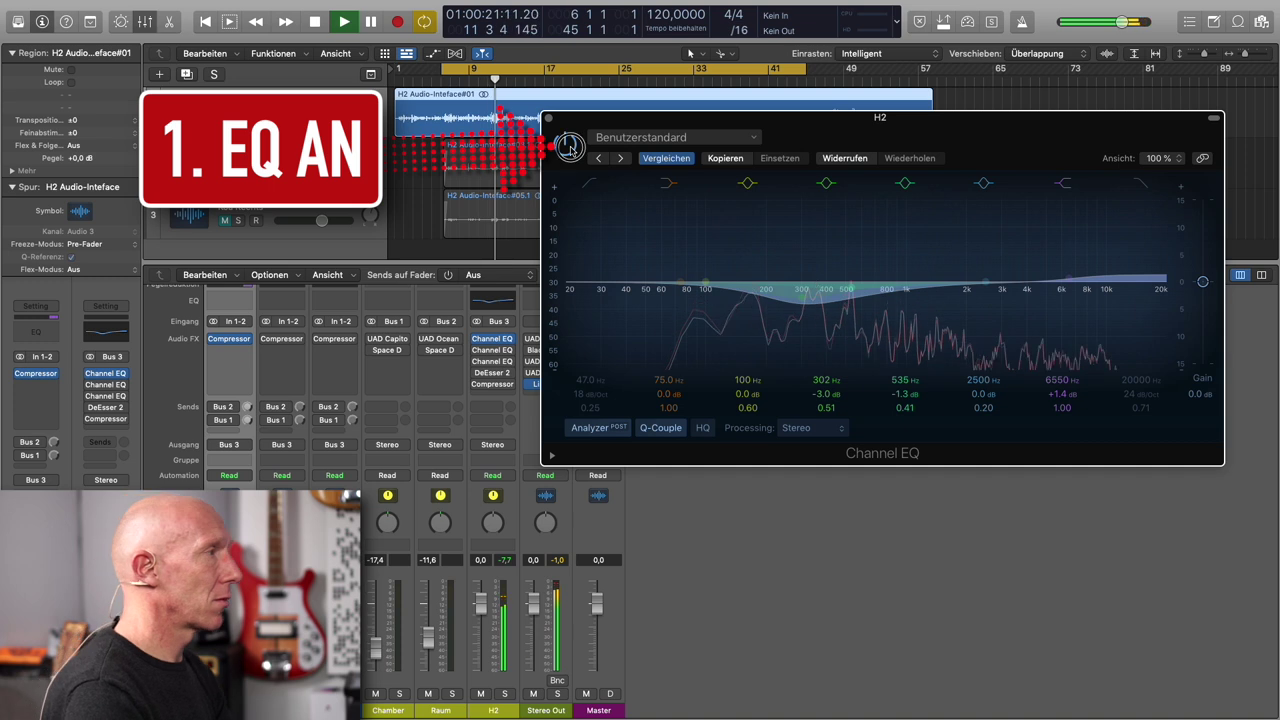
{"action": "left_click", "coordinate": [567, 144]}
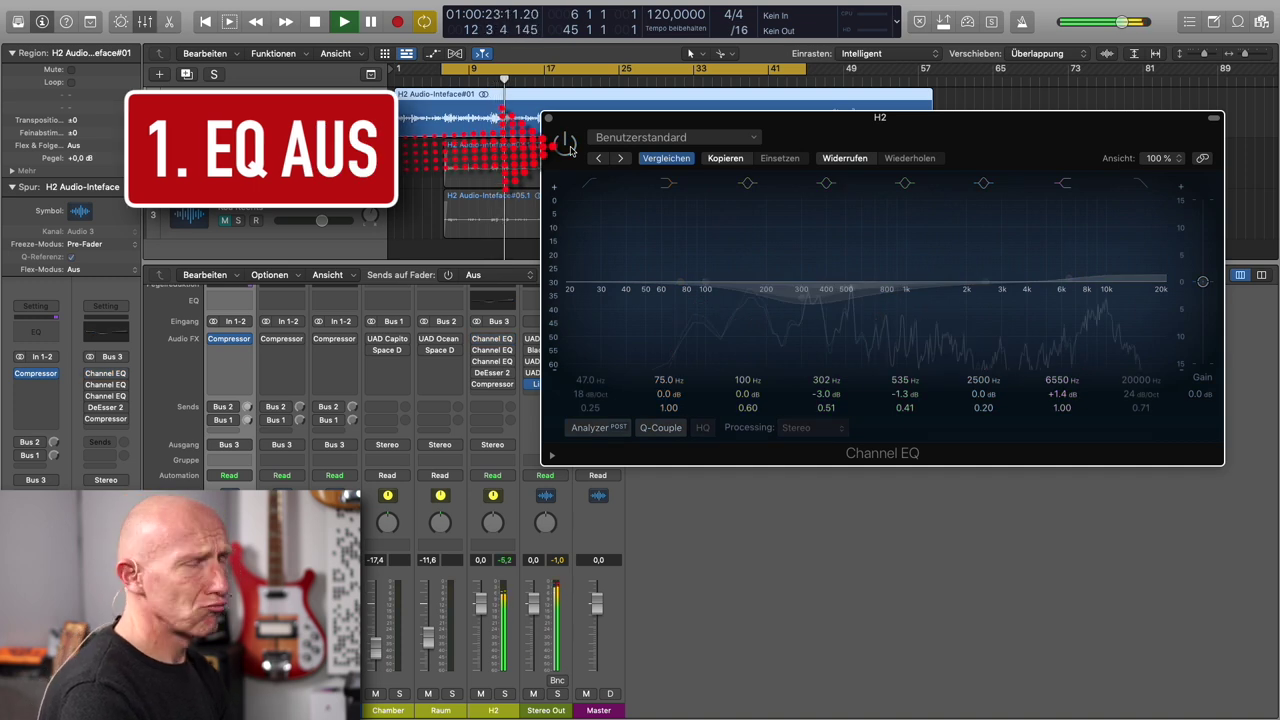
{"action": "left_click", "coordinate": [567, 144]}
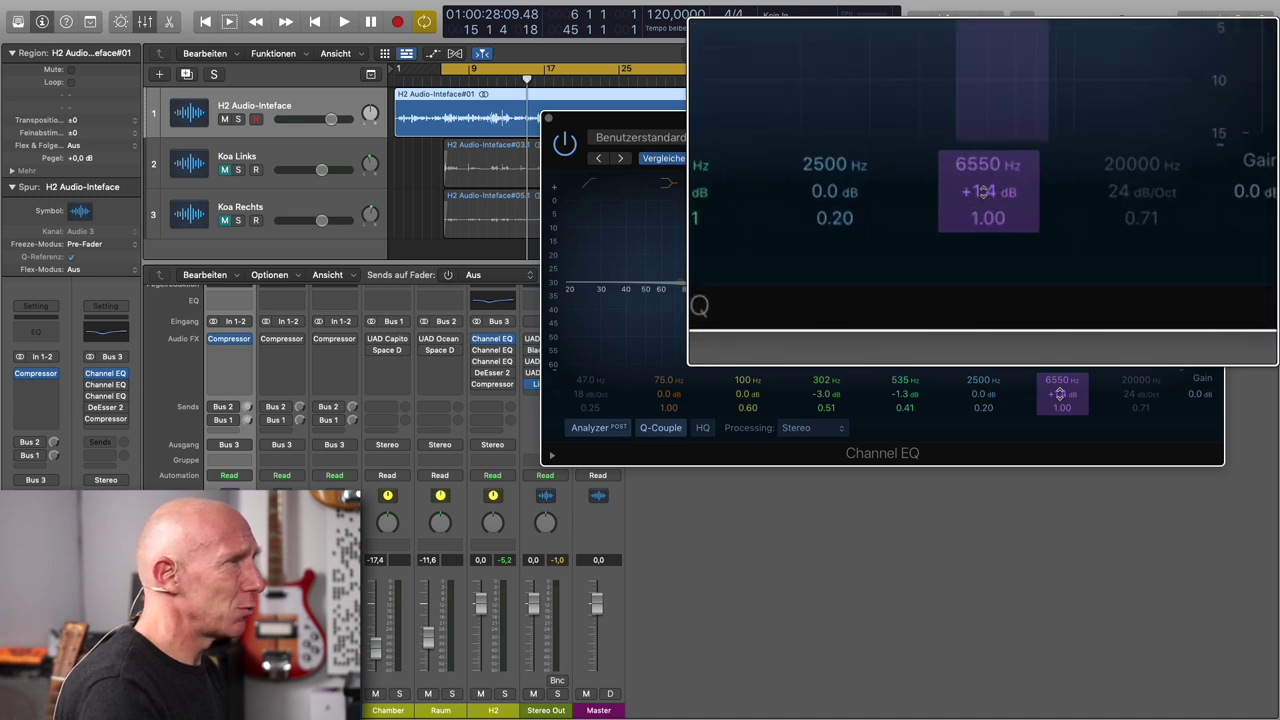
Step: Set the gain of the first Channel EQ's 6550 Hz high shelf to 0.5 dB
{"action": "double_click", "coordinate": [1060, 394]}
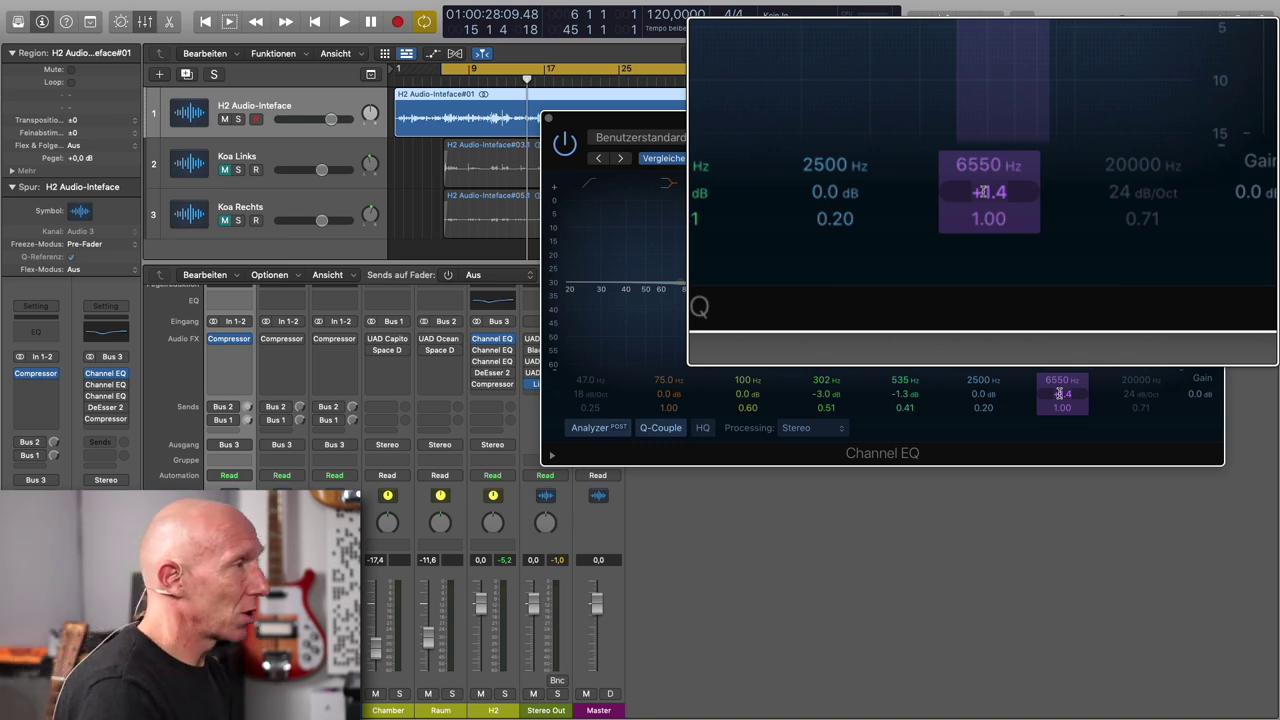
{"action": "type", "text": "0,"}
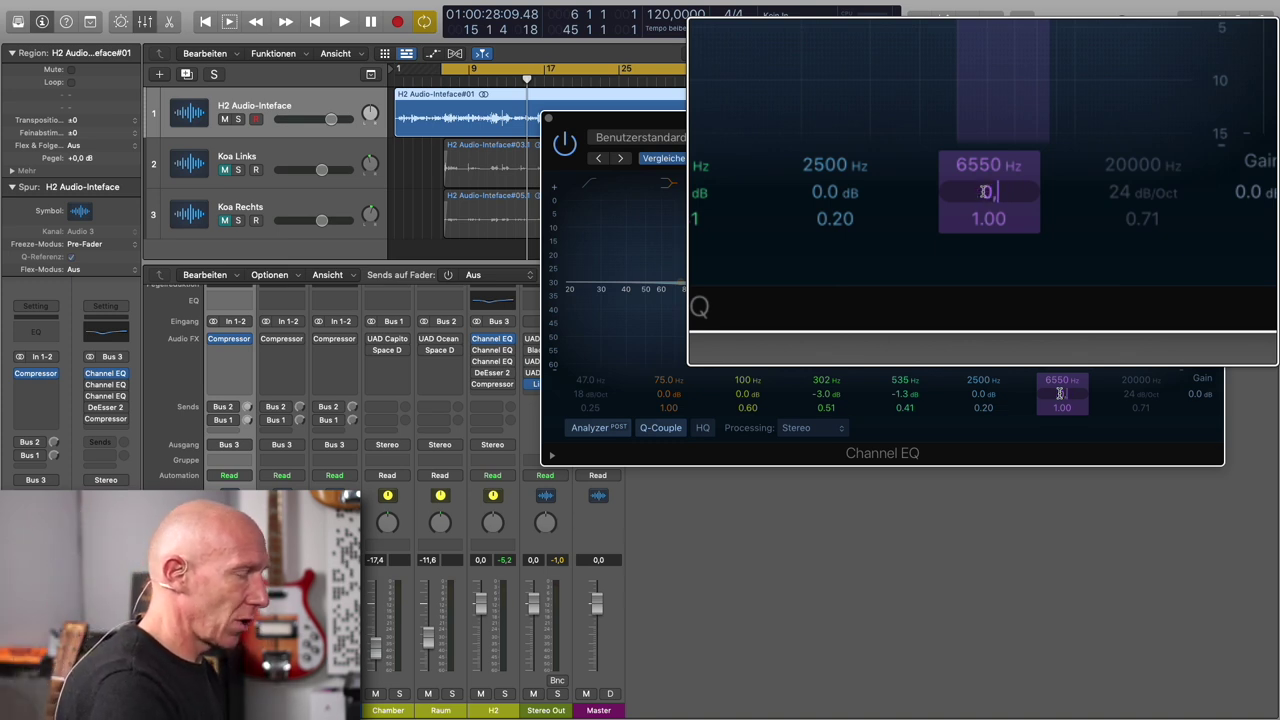
{"action": "type", "text": "5"}
{"action": "key", "text": "Return"}
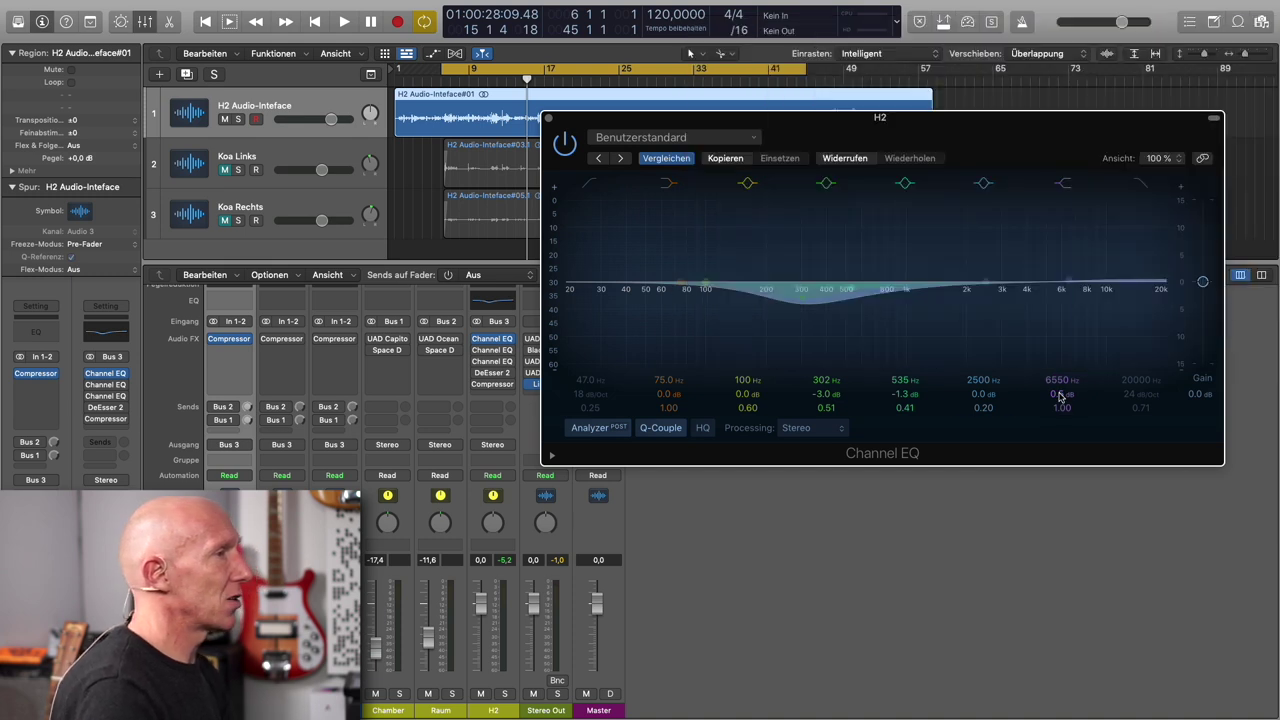
Step: Compare the playback with the adjusted first Channel EQ off and on, and close its window
{"action": "key", "text": "space"}
{"action": "left_click", "coordinate": [565, 145]}
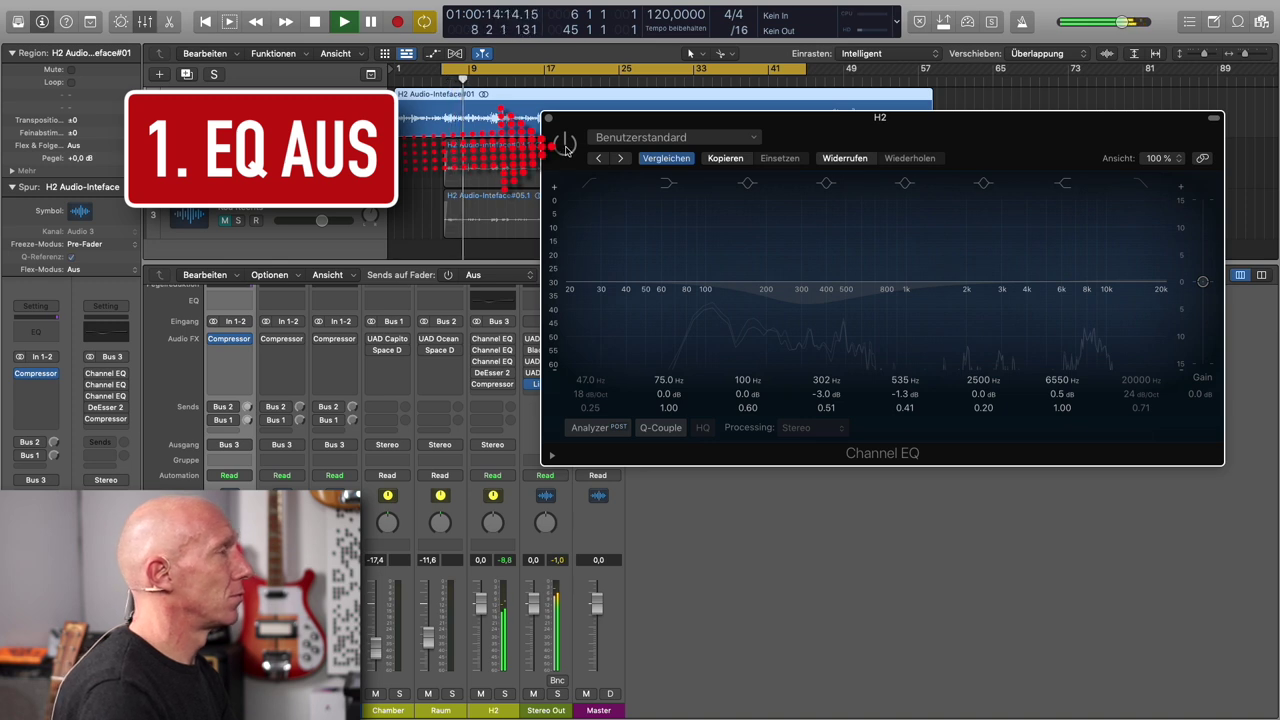
{"action": "left_click", "coordinate": [565, 145]}
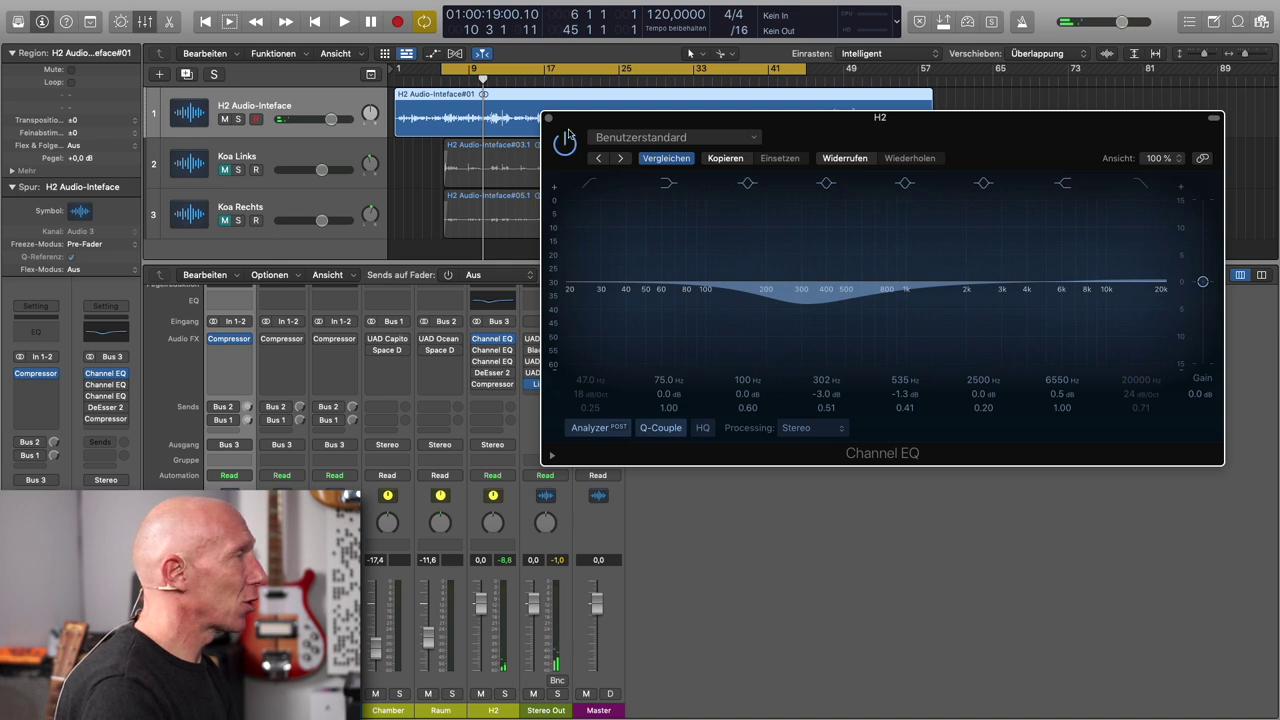
{"action": "left_click", "coordinate": [547, 119]}
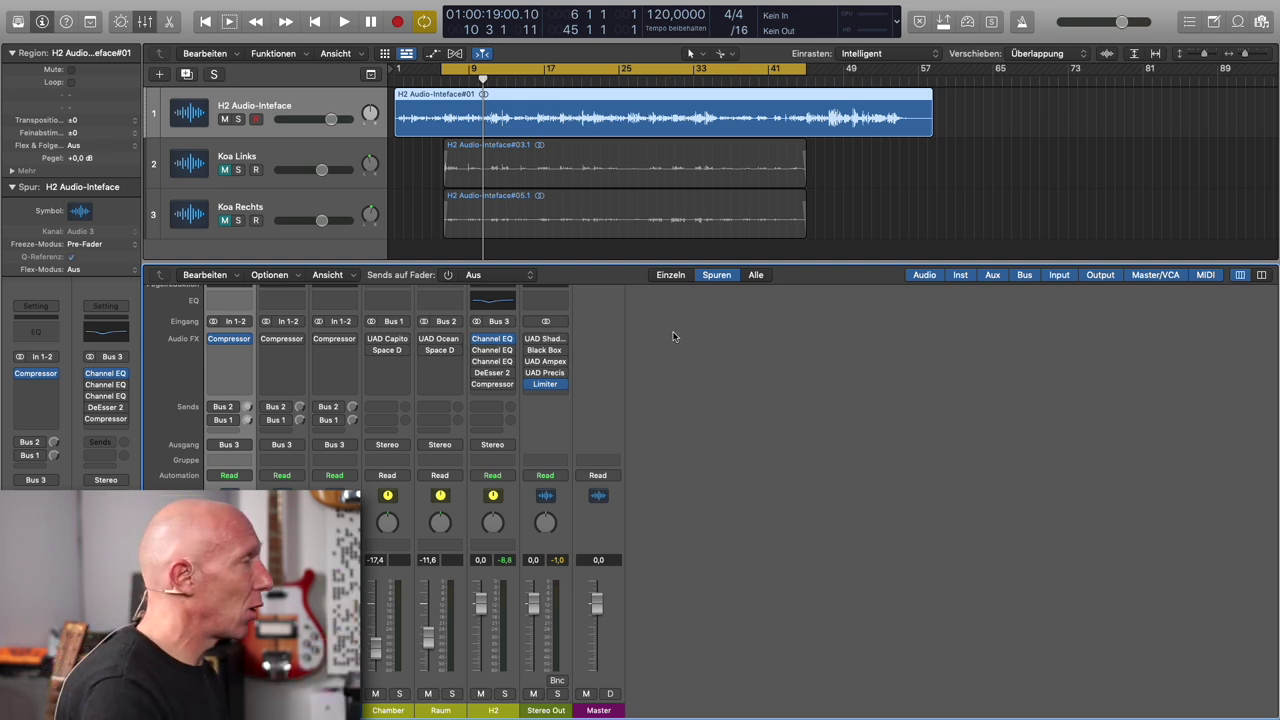
Step: Open the second Channel EQ on the H2 bus, the one processing Side Only, and switch it on
{"action": "left_click", "coordinate": [491, 352]}
{"action": "left_click_drag", "start_coordinate": [825, 131], "coordinate": [853, 116]}
{"action": "left_click", "coordinate": [577, 132]}
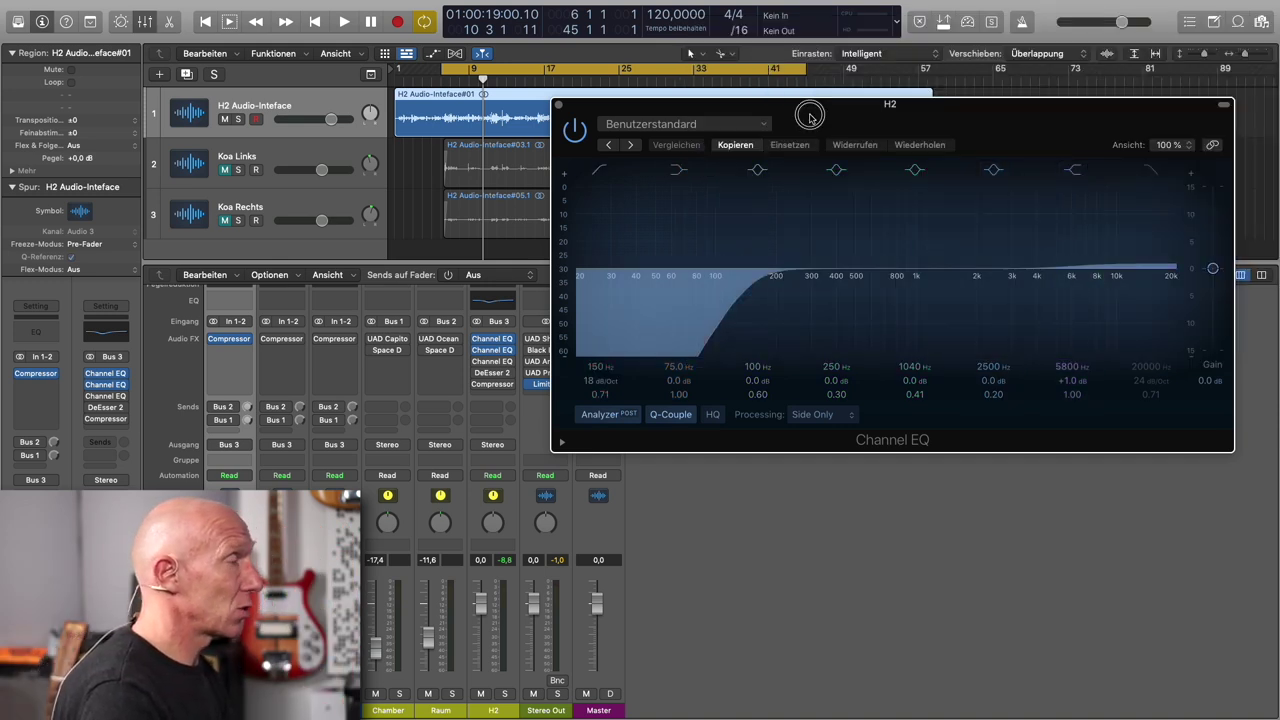
{"action": "left_click_drag", "start_coordinate": [810, 116], "coordinate": [809, 144]}
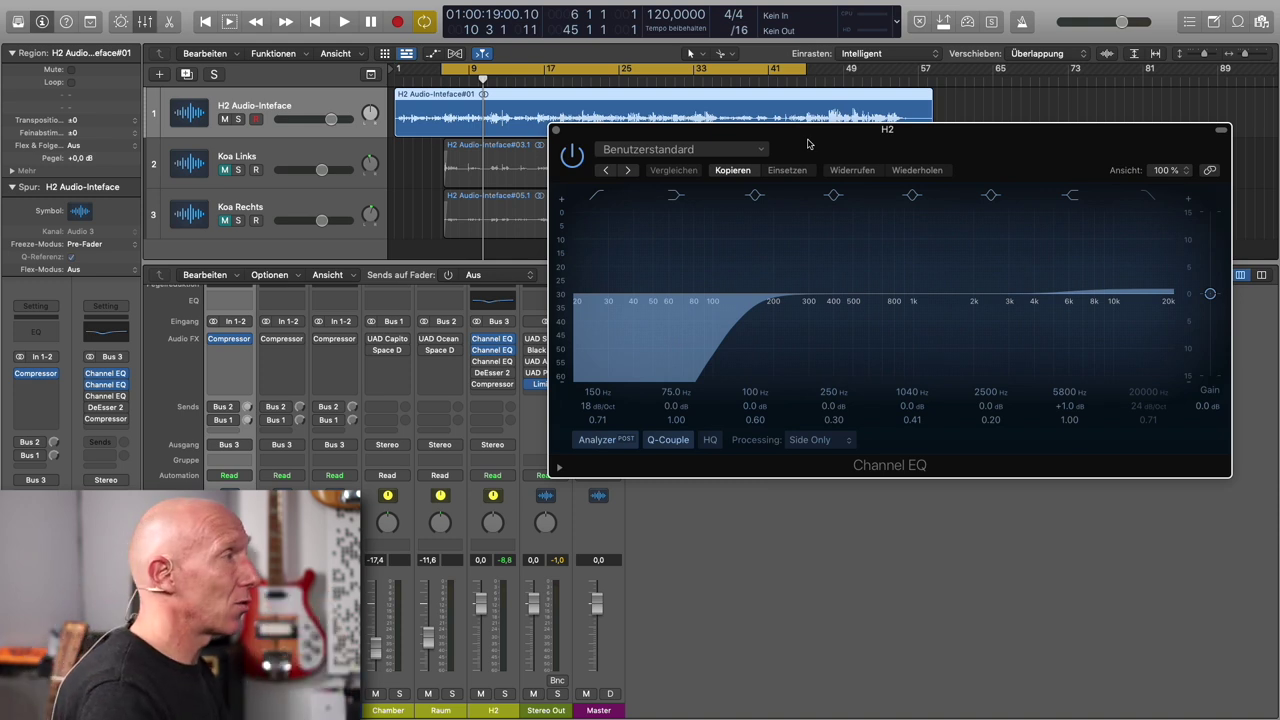
Step: Compare the playback with the Side Only Channel EQ bypassed and active, stop playback and close its window
{"action": "left_click", "coordinate": [572, 157]}
{"action": "key", "text": "space"}
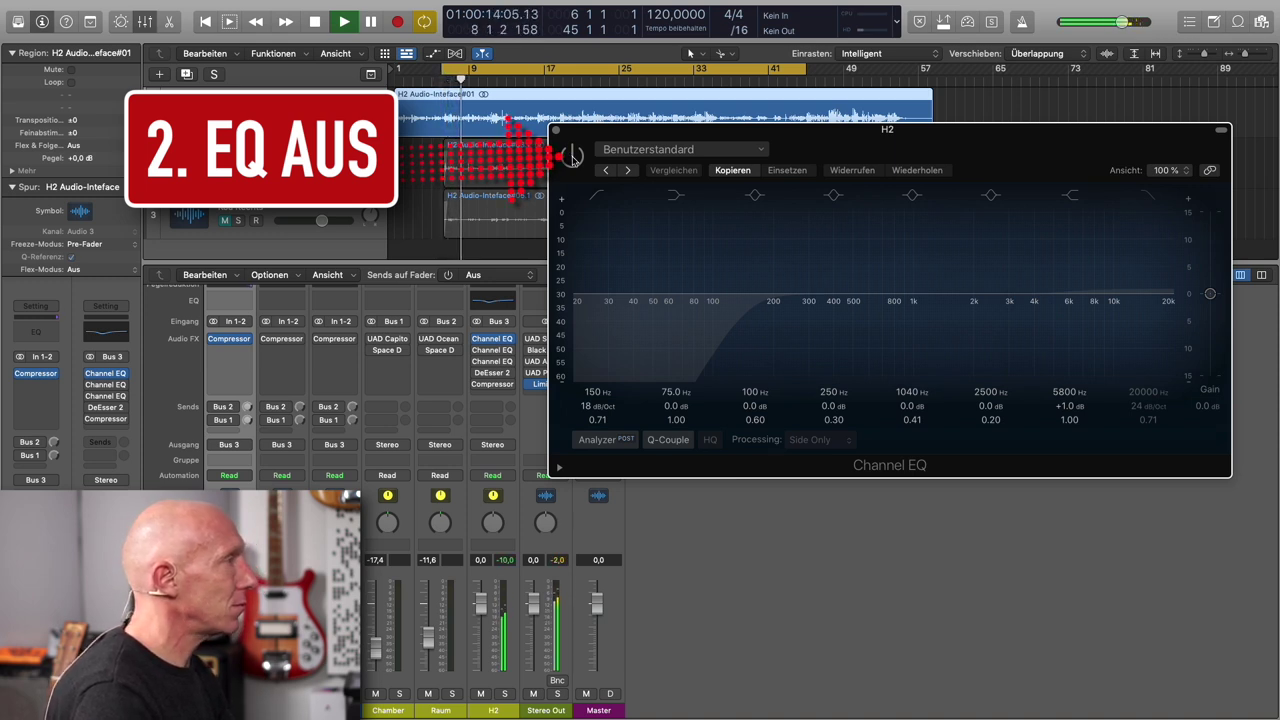
{"action": "left_click", "coordinate": [572, 157]}
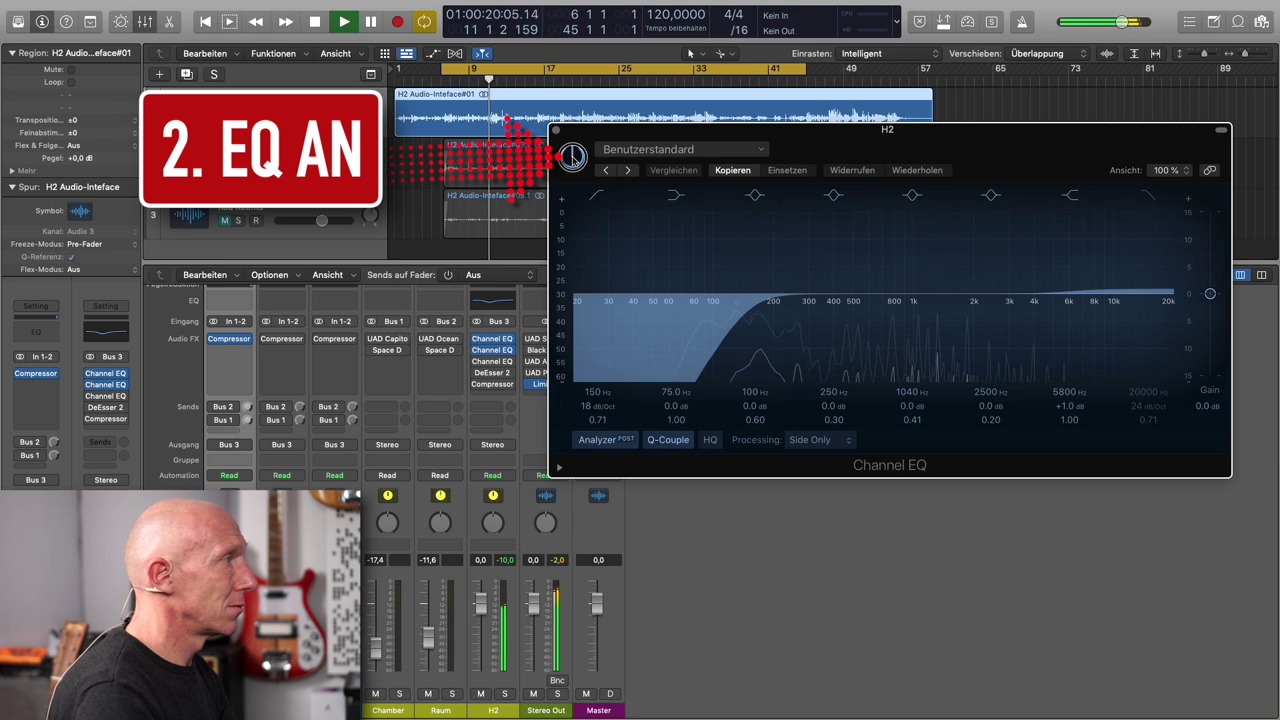
{"action": "left_click", "coordinate": [572, 157]}
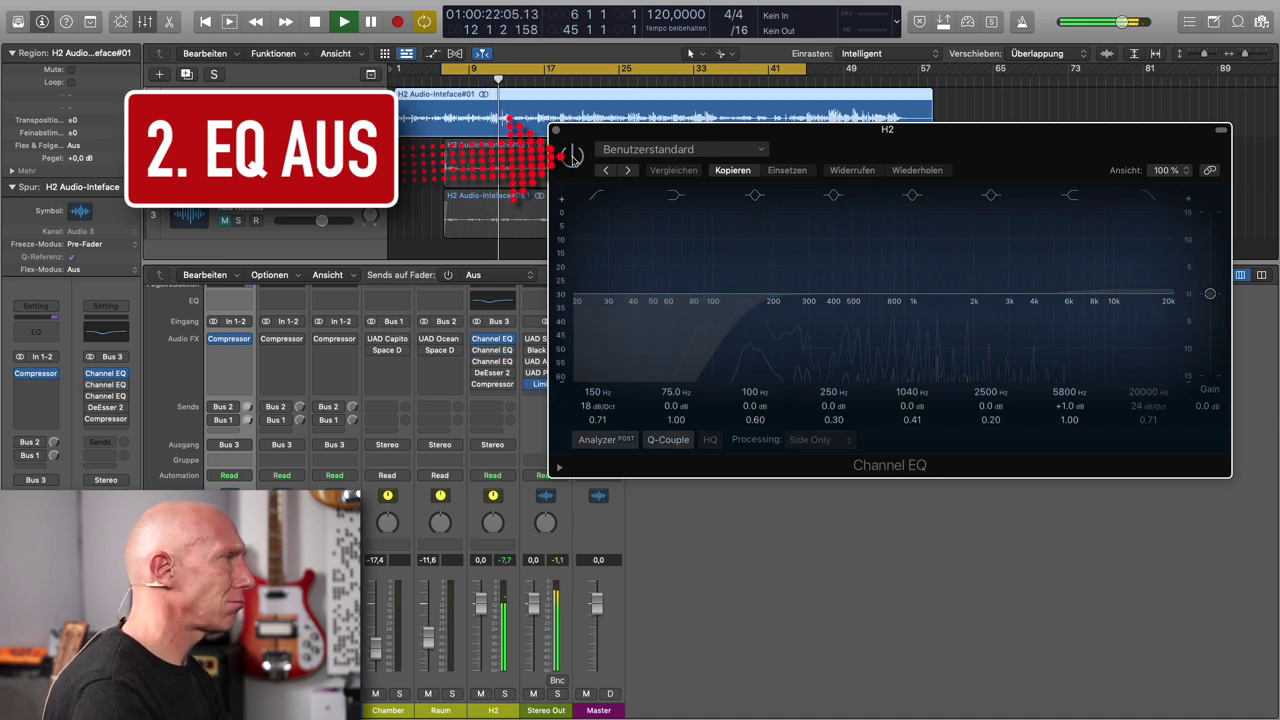
{"action": "left_click", "coordinate": [572, 157]}
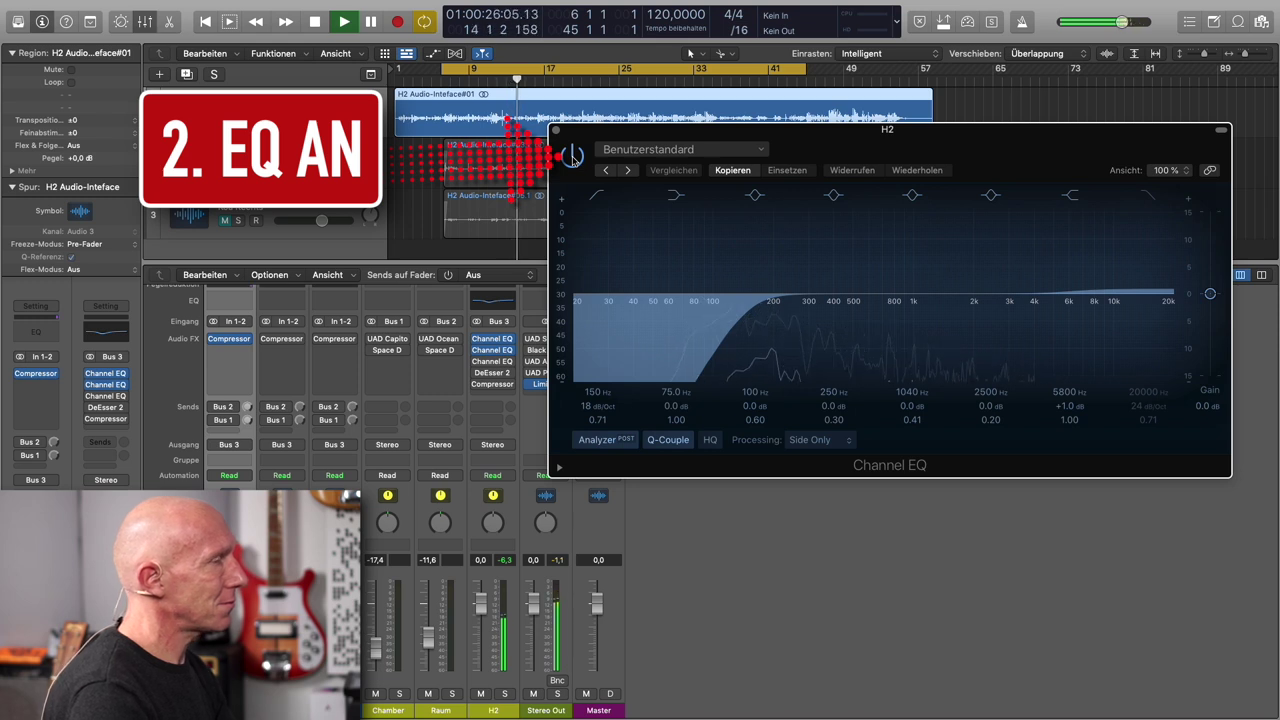
{"action": "key", "text": "space"}
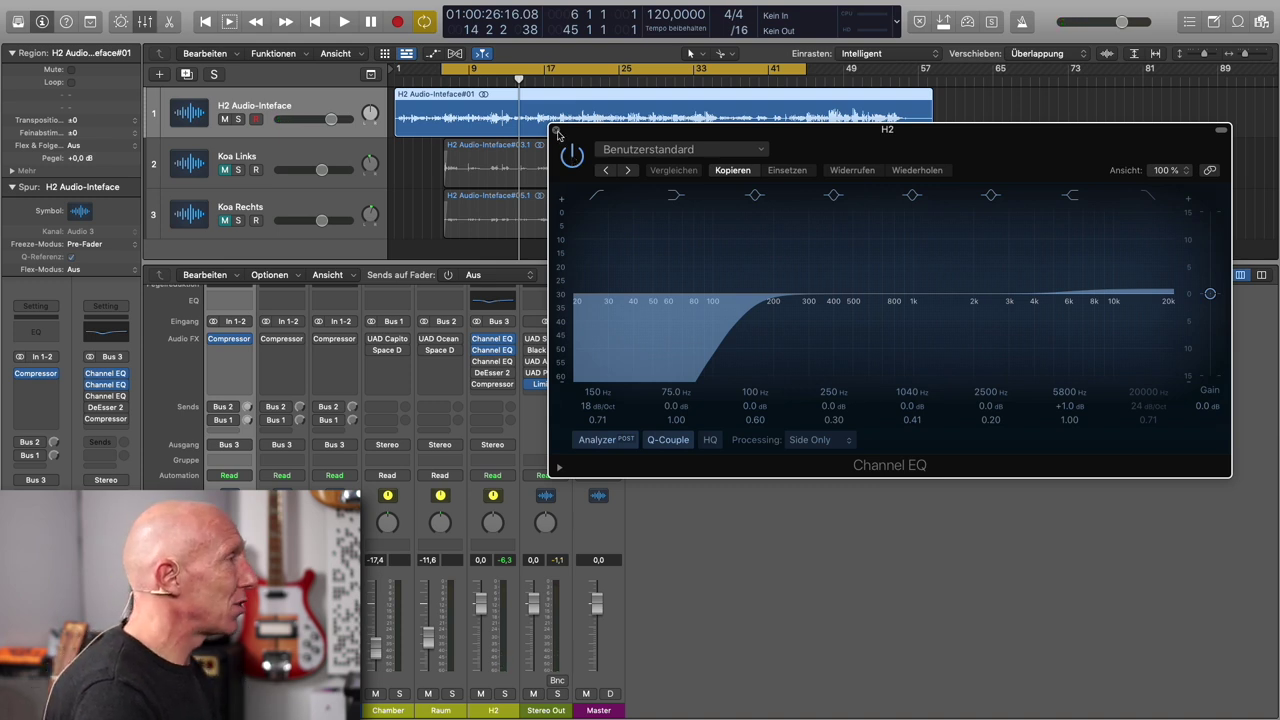
{"action": "left_click", "coordinate": [557, 131]}
Step: Open the third Channel EQ on the H2 bus, switch it on and keep its processing at Mid Only
{"action": "left_click", "coordinate": [494, 363]}
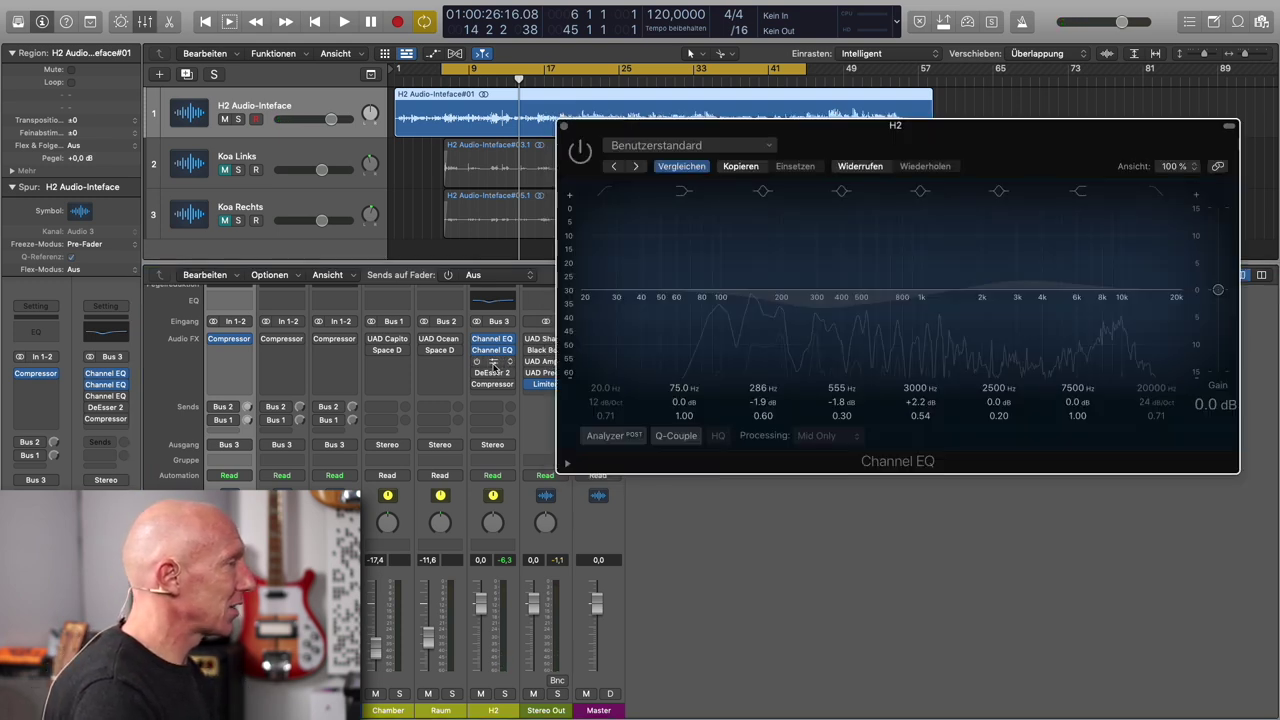
{"action": "left_click_drag", "start_coordinate": [930, 139], "coordinate": [910, 125]}
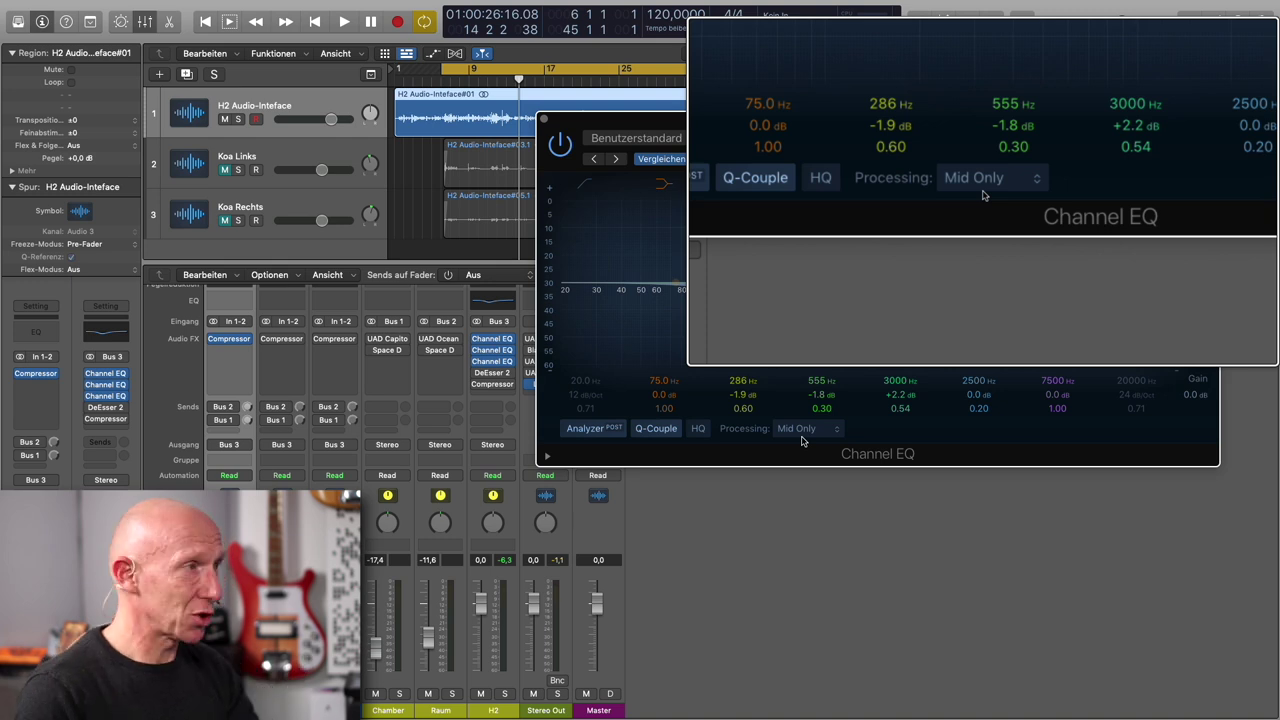
{"action": "left_click", "coordinate": [802, 432]}
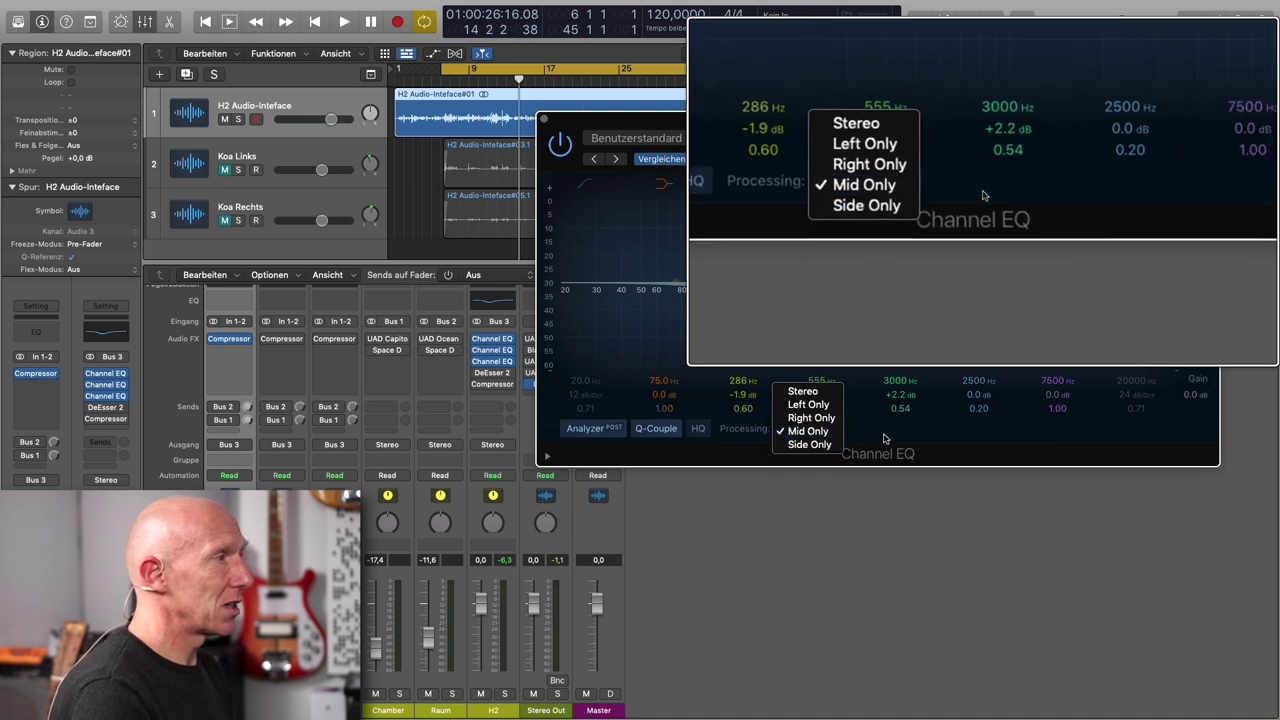
{"action": "left_click", "coordinate": [815, 432]}
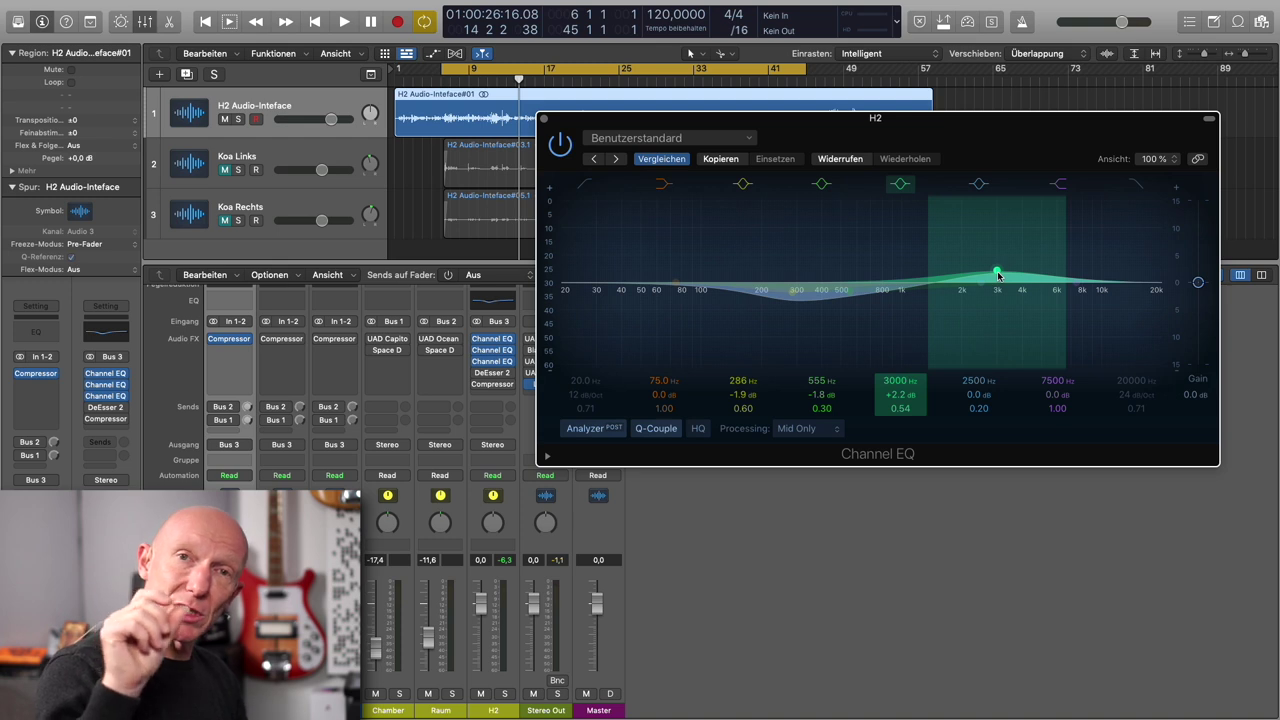
Step: Compare the playback with the Mid Only Channel EQ bypassed and active, leaving the EQ on
{"action": "left_click", "coordinate": [560, 146]}
{"action": "key", "text": "space"}
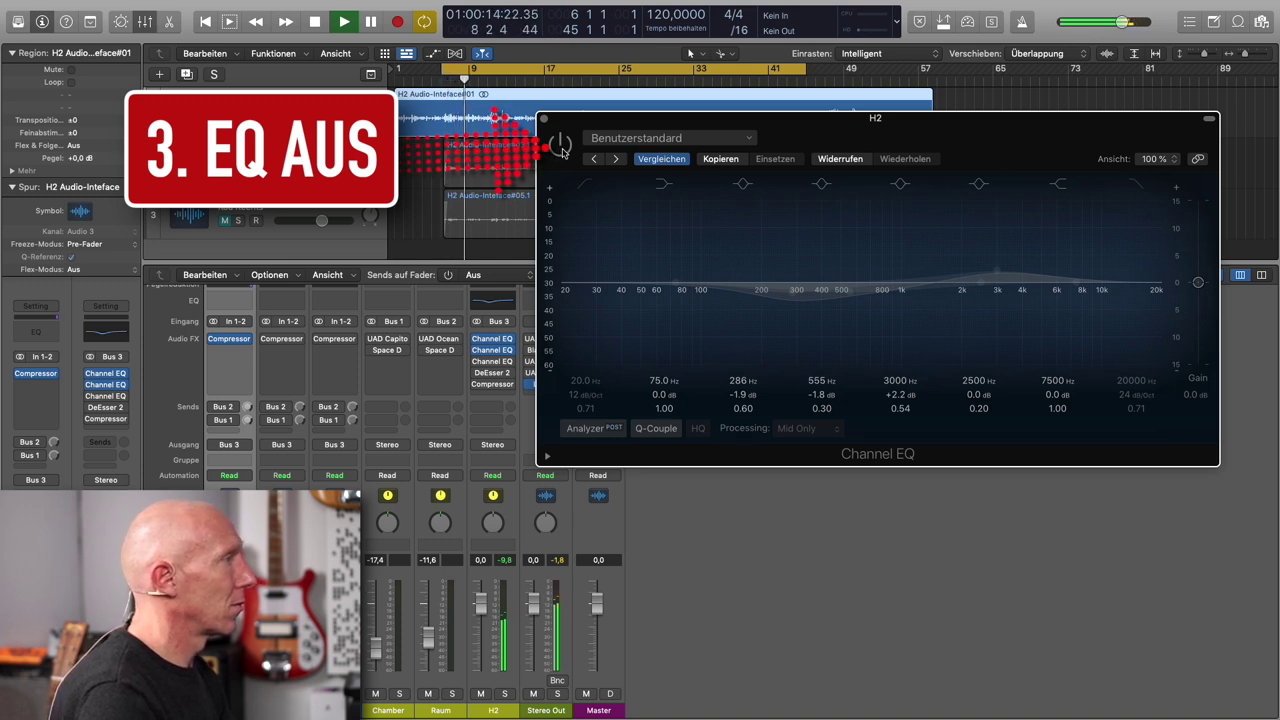
{"action": "left_click", "coordinate": [561, 146]}
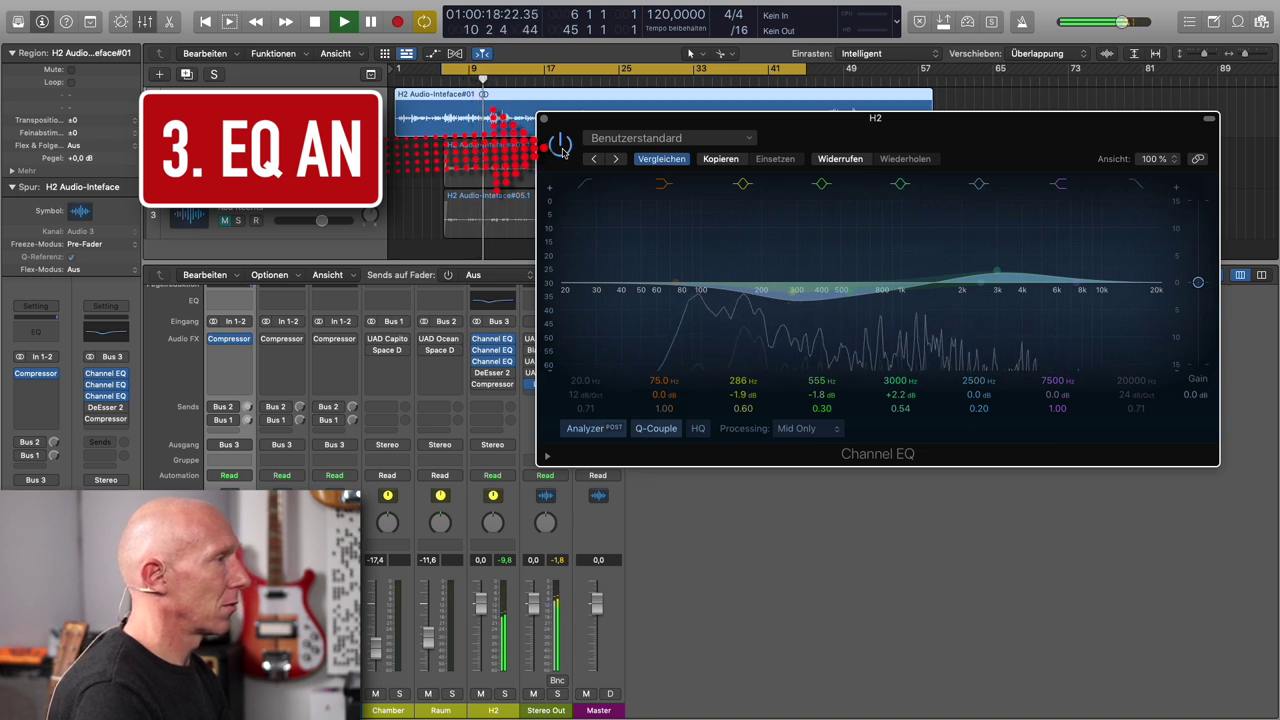
{"action": "left_click", "coordinate": [561, 146]}
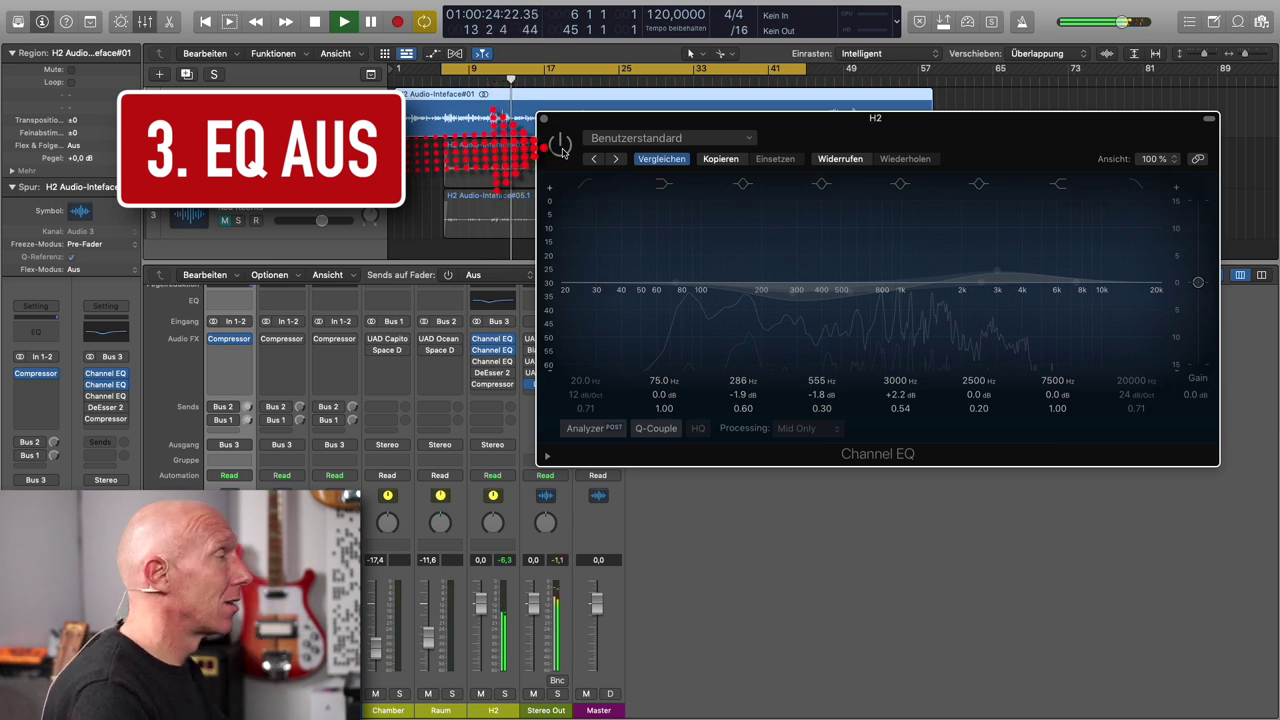
{"action": "left_click", "coordinate": [561, 146]}
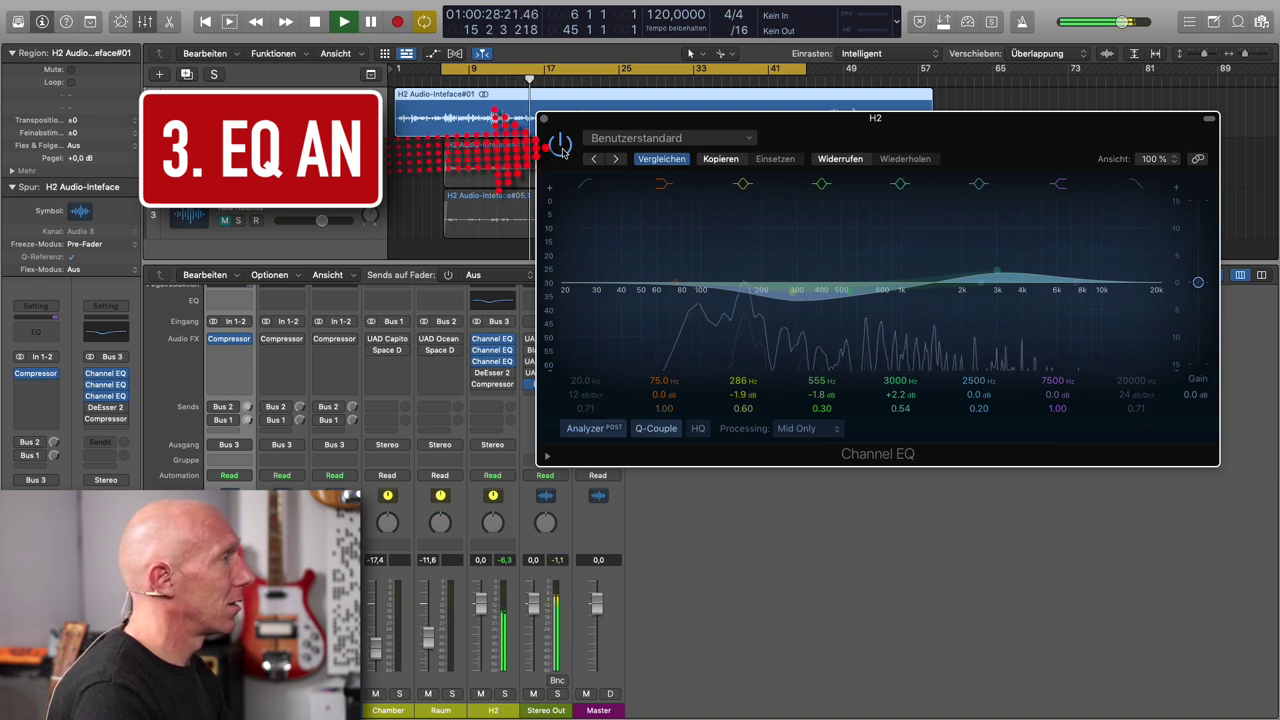
Step: Bypass and reactivate the Mid Only Channel EQ once more during playback, stop playback and close its window
{"action": "left_click", "coordinate": [561, 146]}
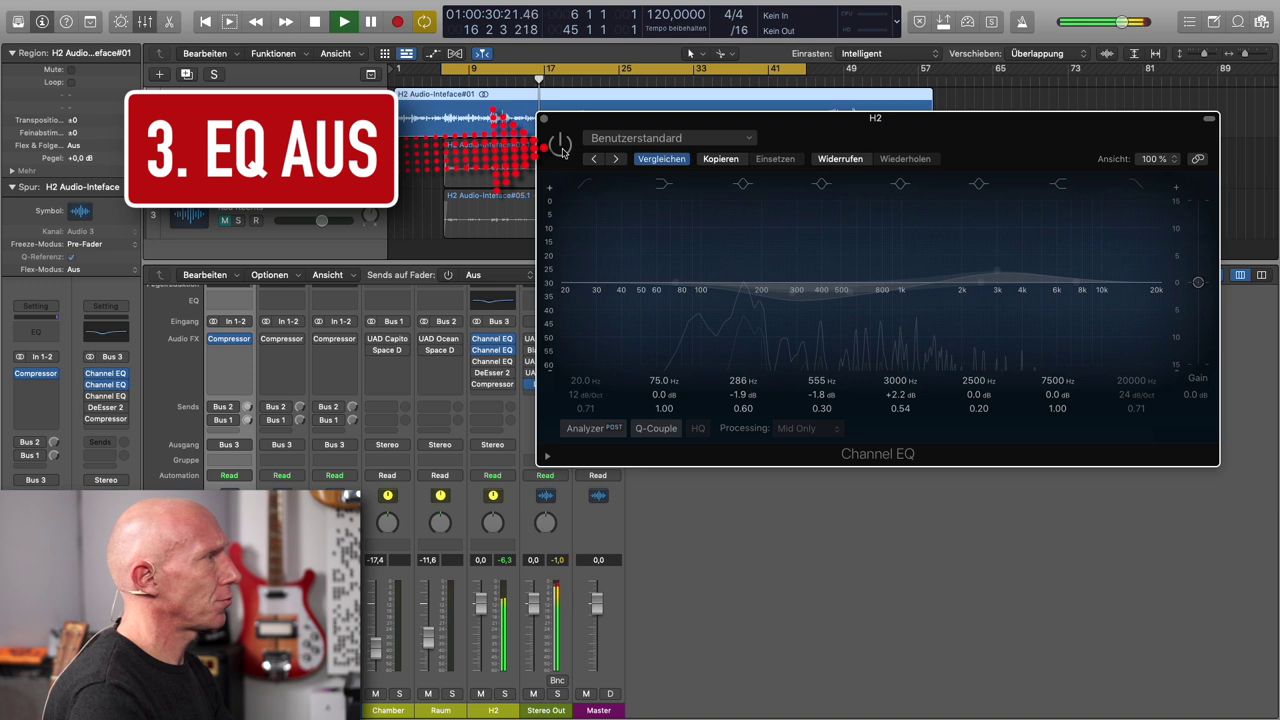
{"action": "left_click", "coordinate": [561, 146]}
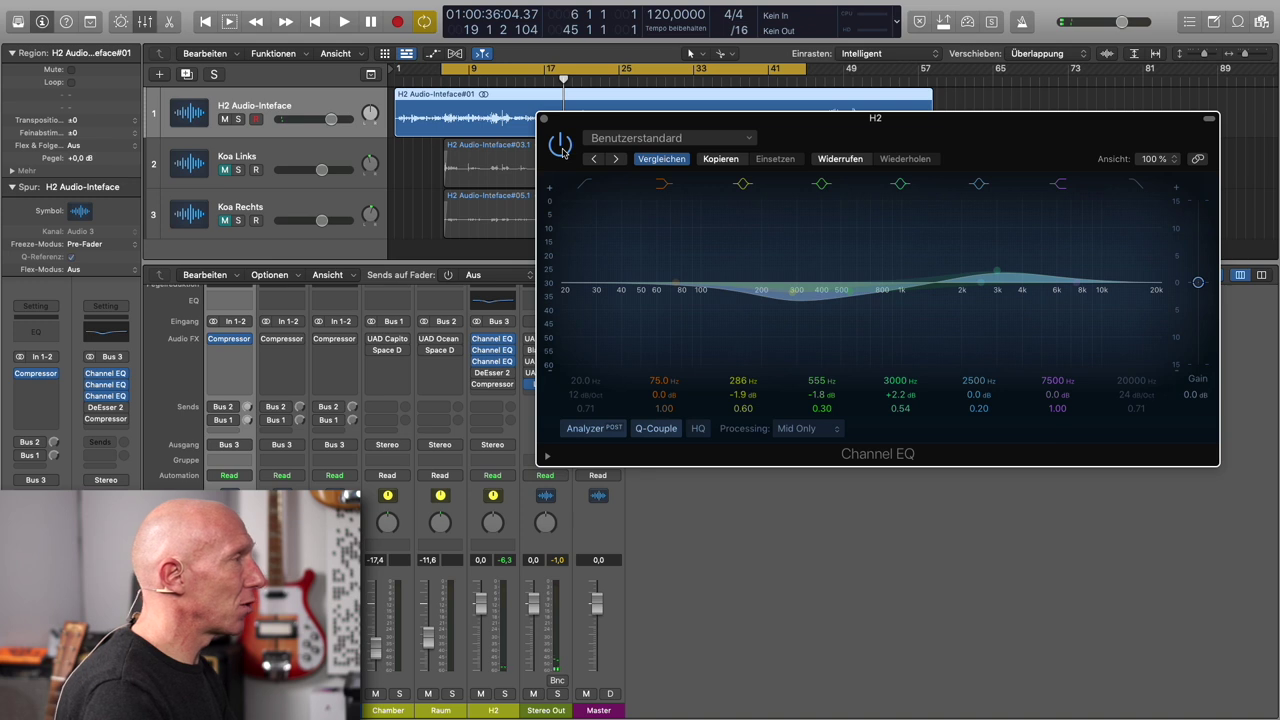
{"action": "left_click", "coordinate": [544, 119]}
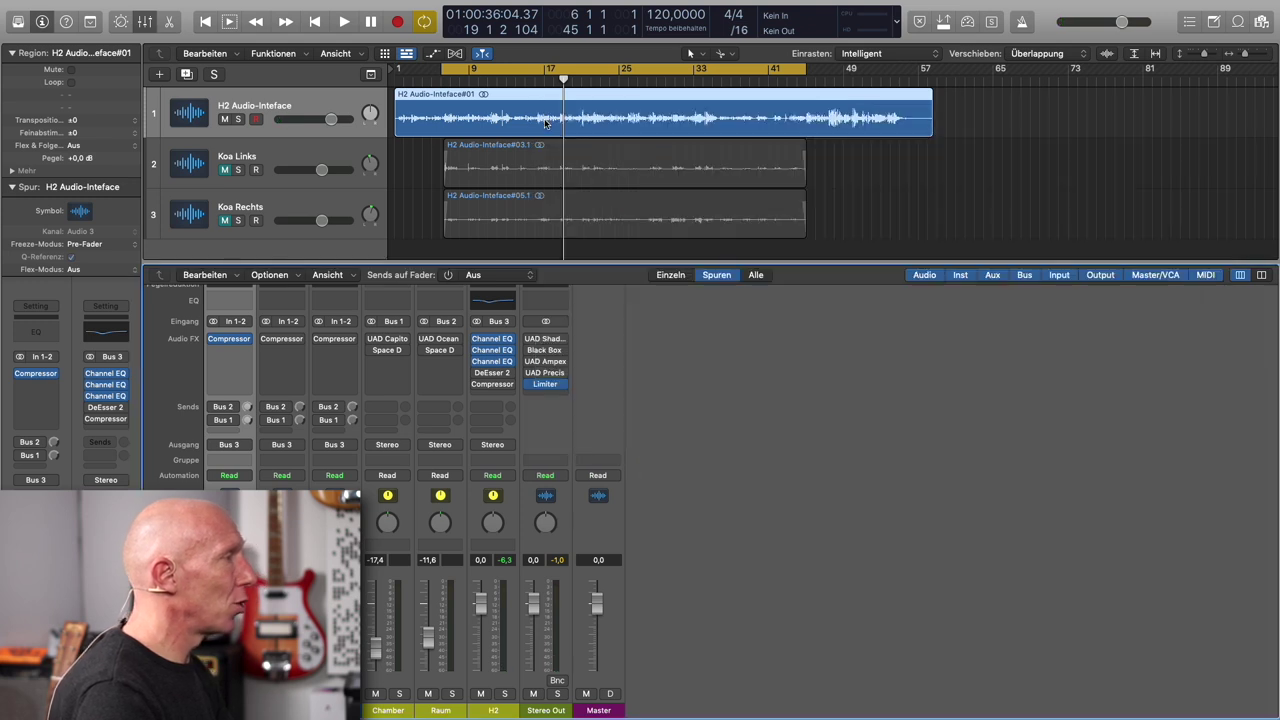
Step: Open the DeEsser 2 on the H2 bus, move its window aside and switch it on
{"action": "left_click", "coordinate": [488, 373]}
{"action": "left_click_drag", "start_coordinate": [760, 192], "coordinate": [892, 211]}
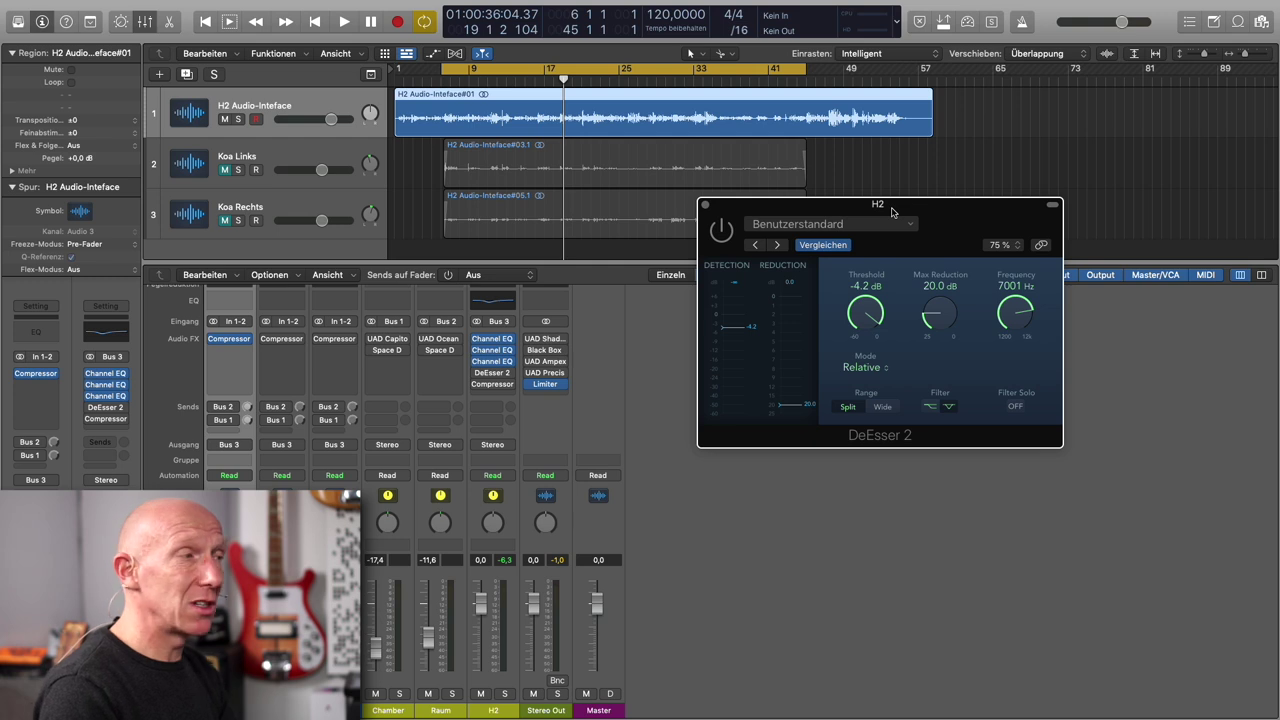
{"action": "left_click_drag", "start_coordinate": [892, 211], "coordinate": [866, 249]}
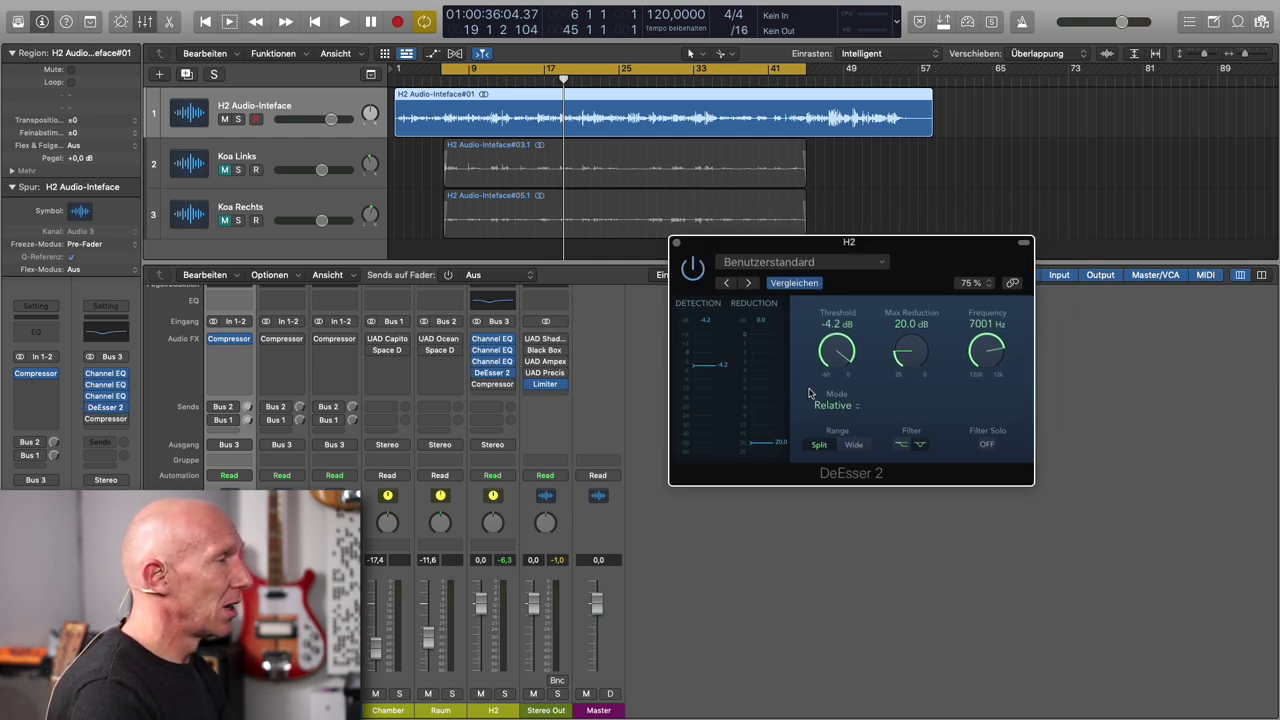
Step: Set the DeEsser 2 threshold to -8.0 dB during playback, stop playback and close its window
{"action": "key", "text": "space"}
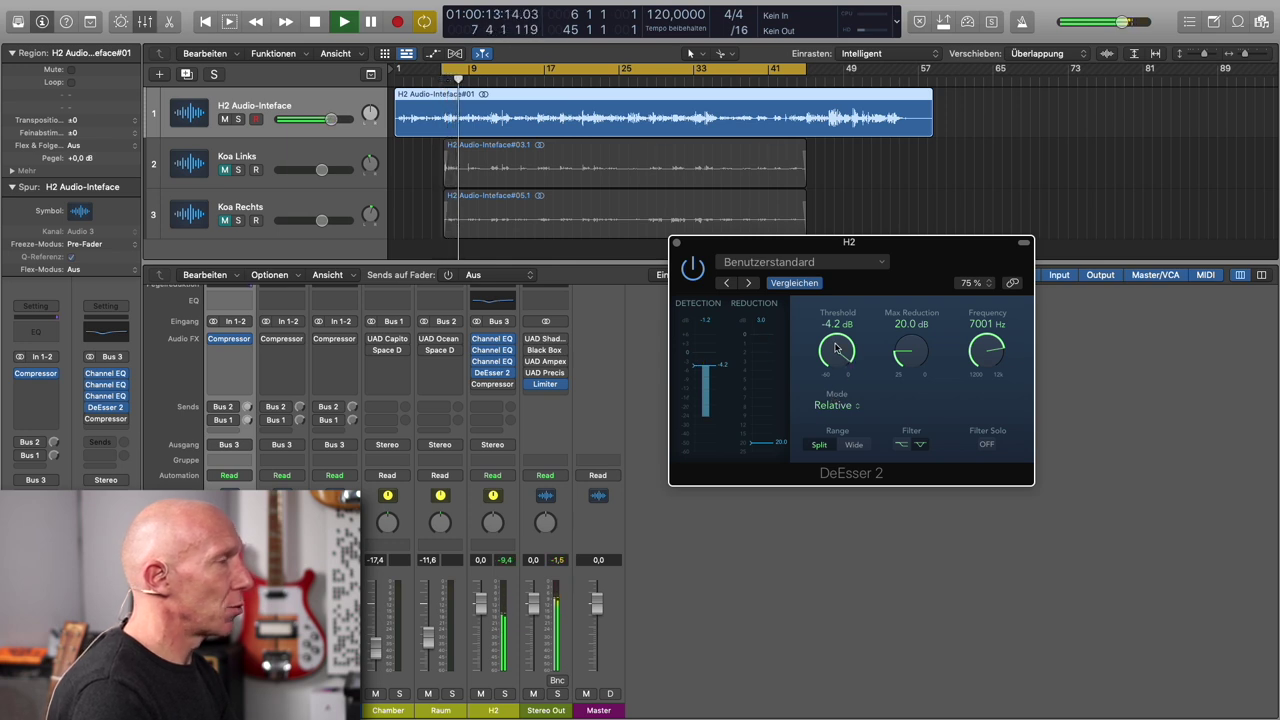
{"action": "left_click_drag", "start_coordinate": [836, 347], "coordinate": [836, 355]}
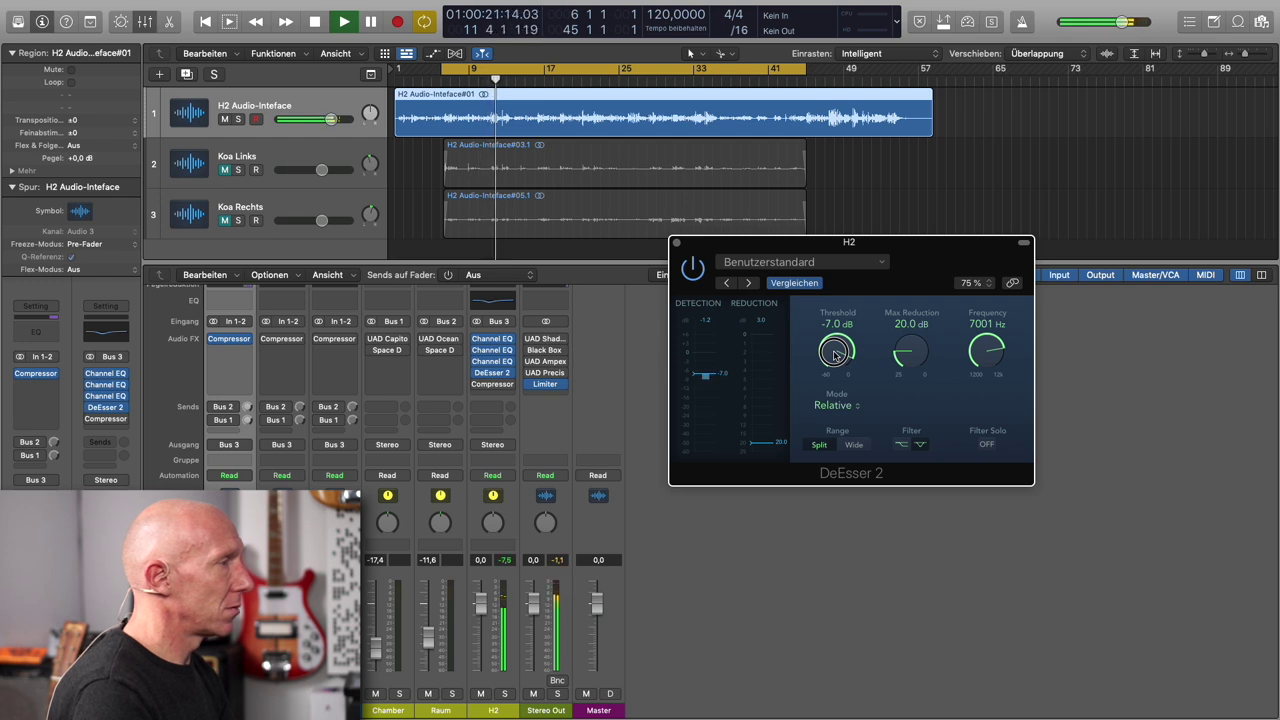
{"action": "left_click_drag", "start_coordinate": [836, 355], "coordinate": [836, 359]}
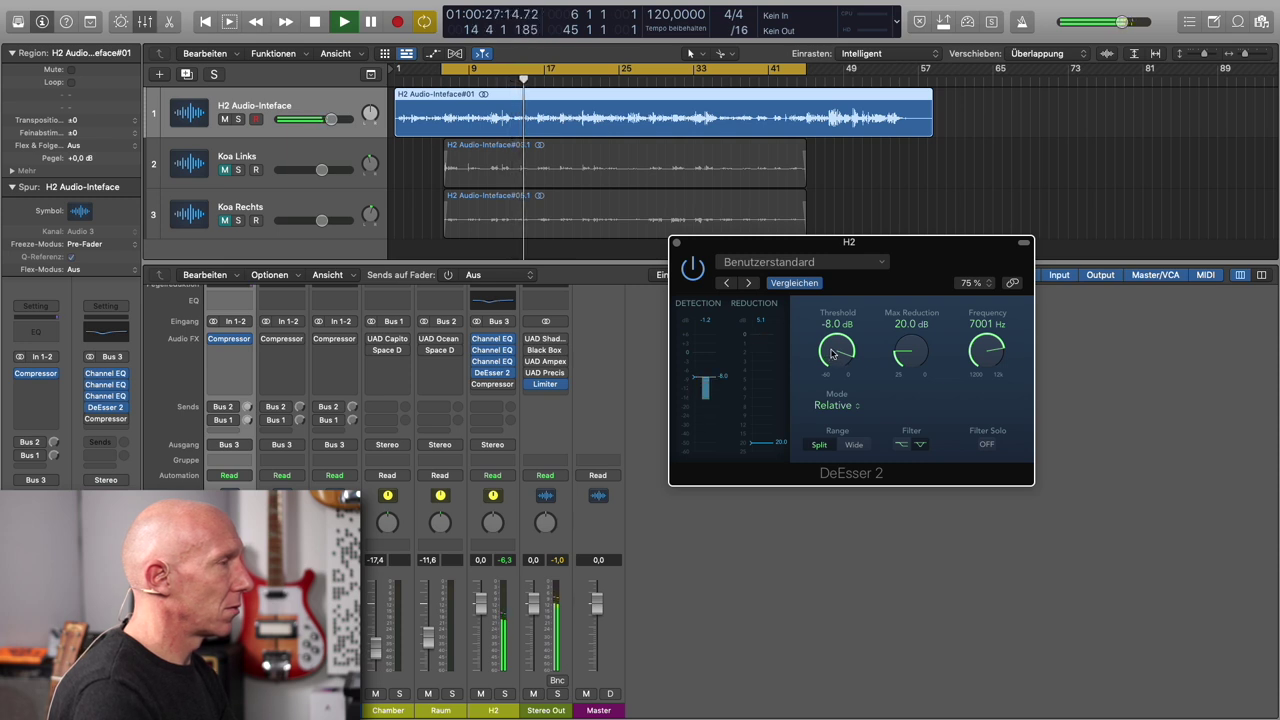
{"action": "key", "text": "space"}
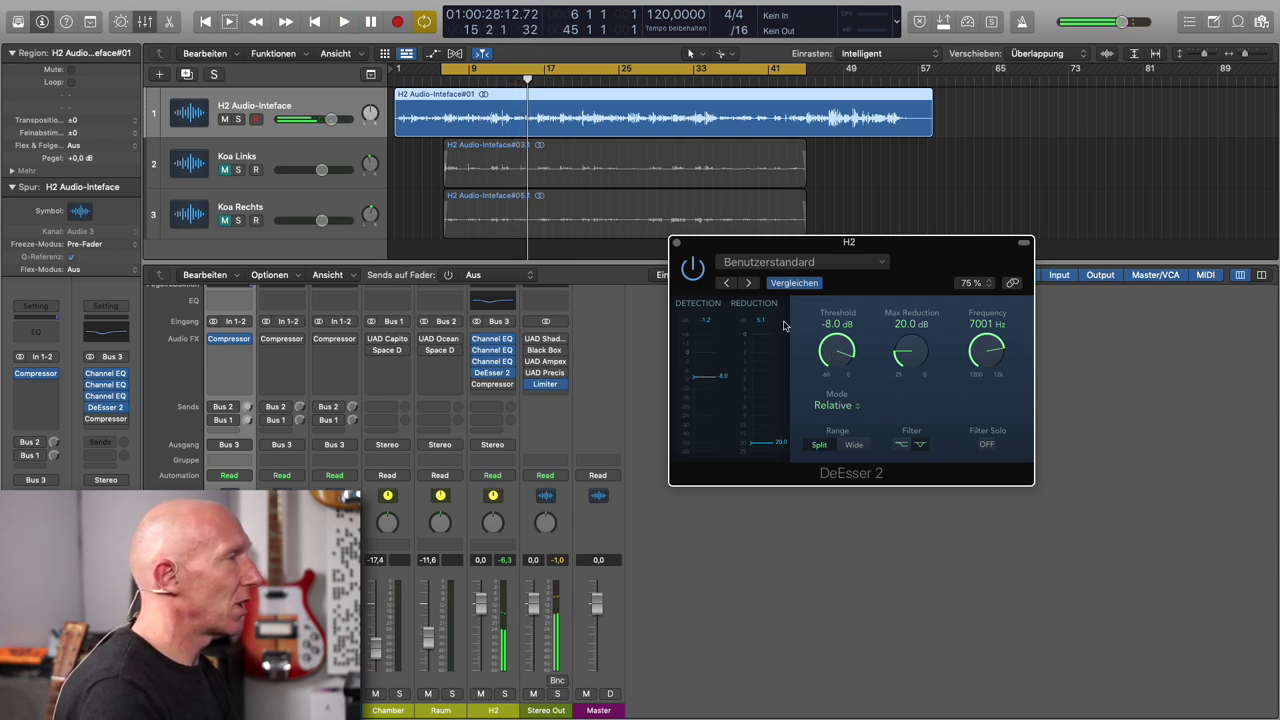
{"action": "left_click", "coordinate": [677, 243]}
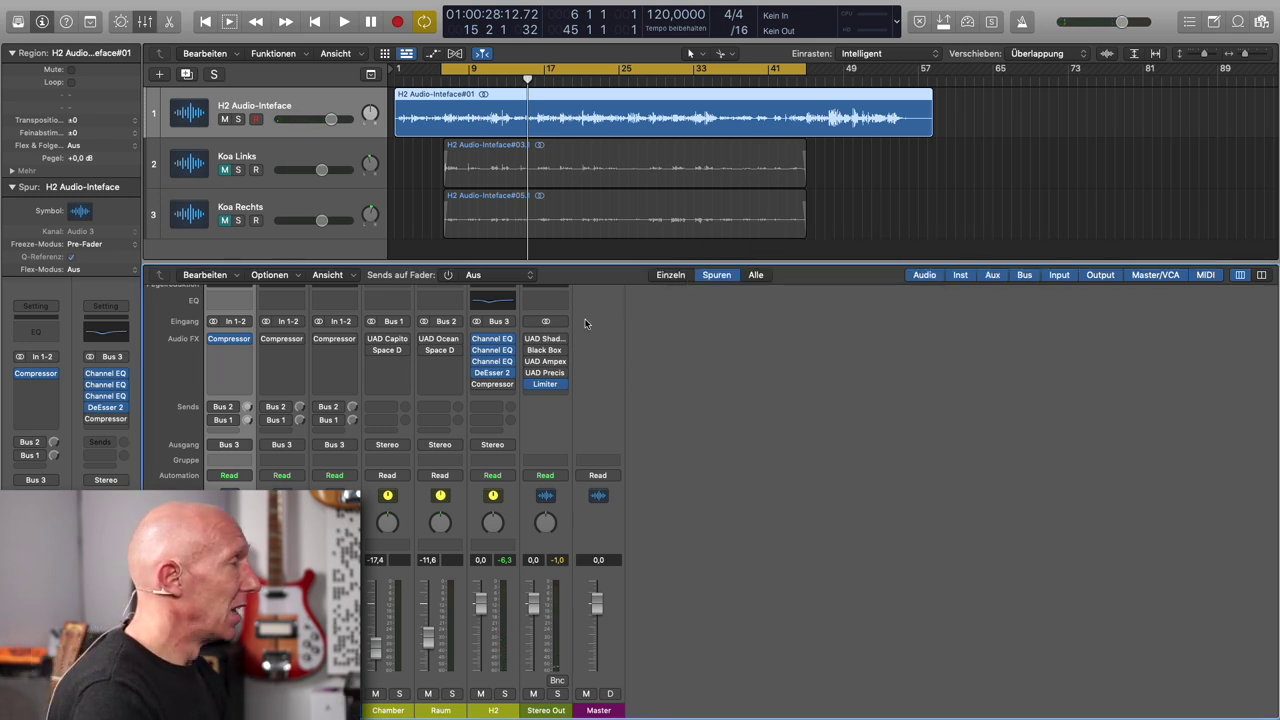
Step: Open the Compressor on the H2 bus, switch it on and play back the mix through it
{"action": "left_click", "coordinate": [492, 386]}
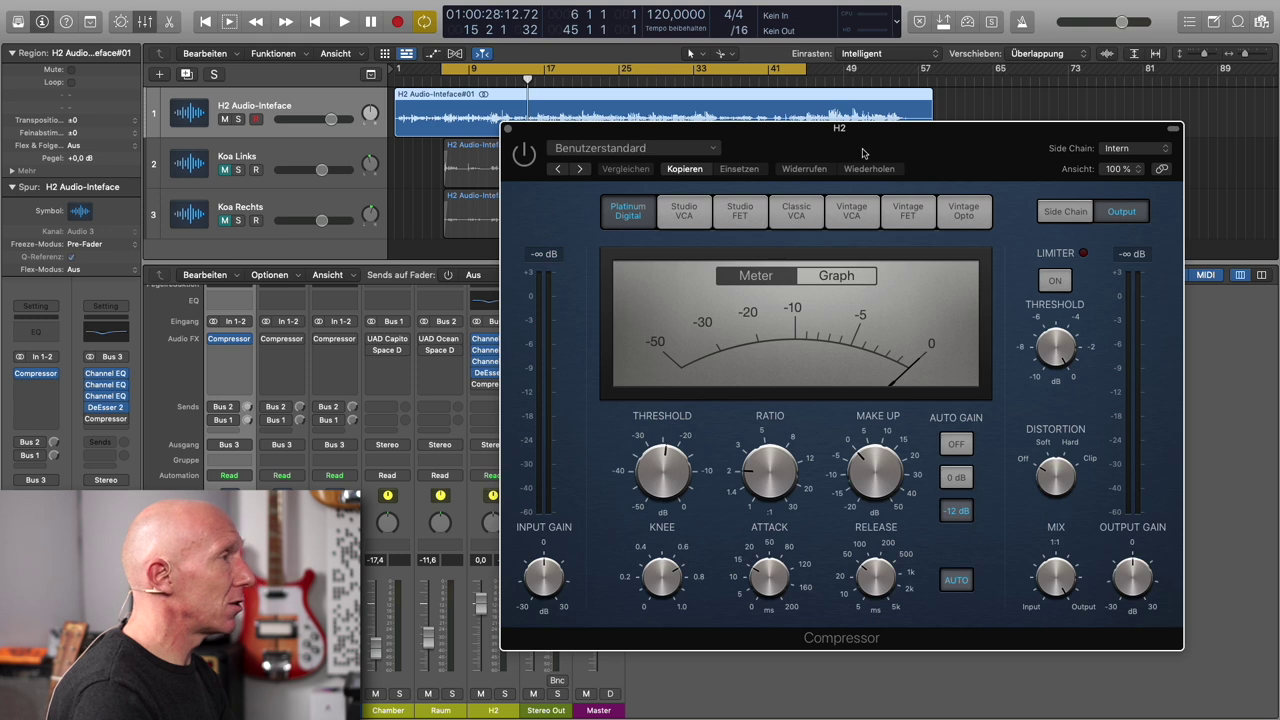
{"action": "left_click_drag", "start_coordinate": [863, 153], "coordinate": [880, 135]}
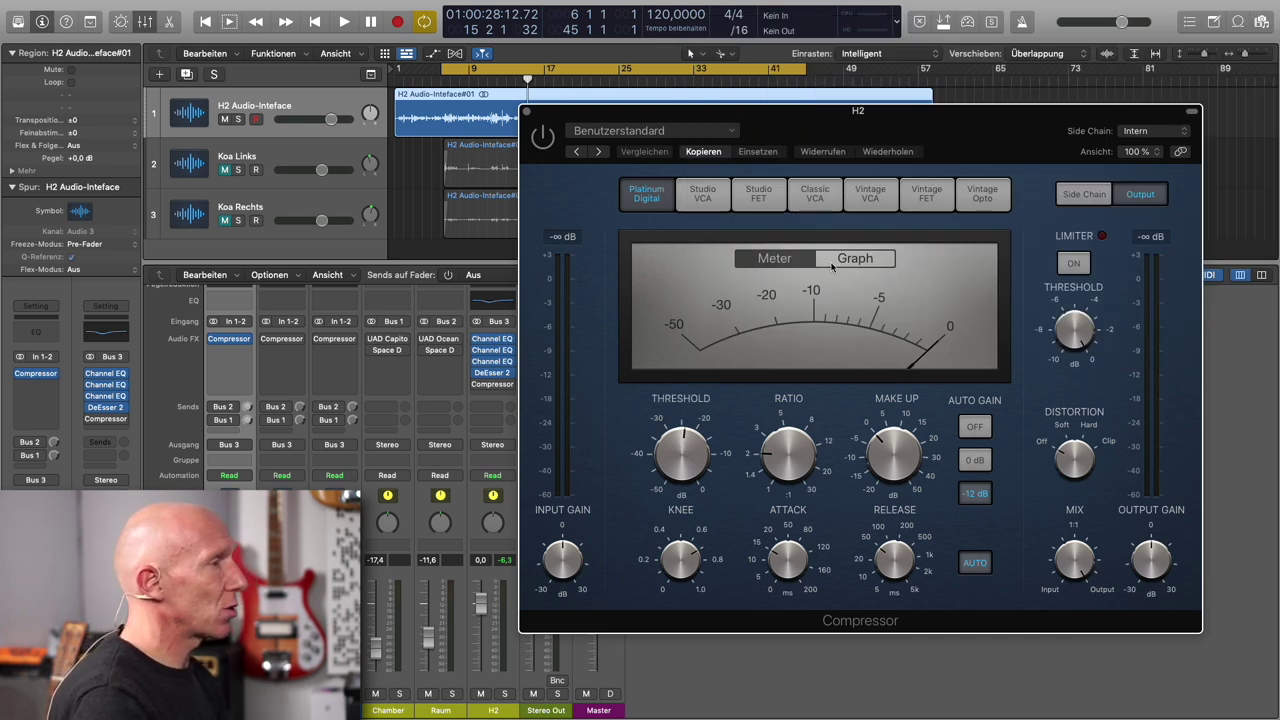
{"action": "key", "text": "space"}
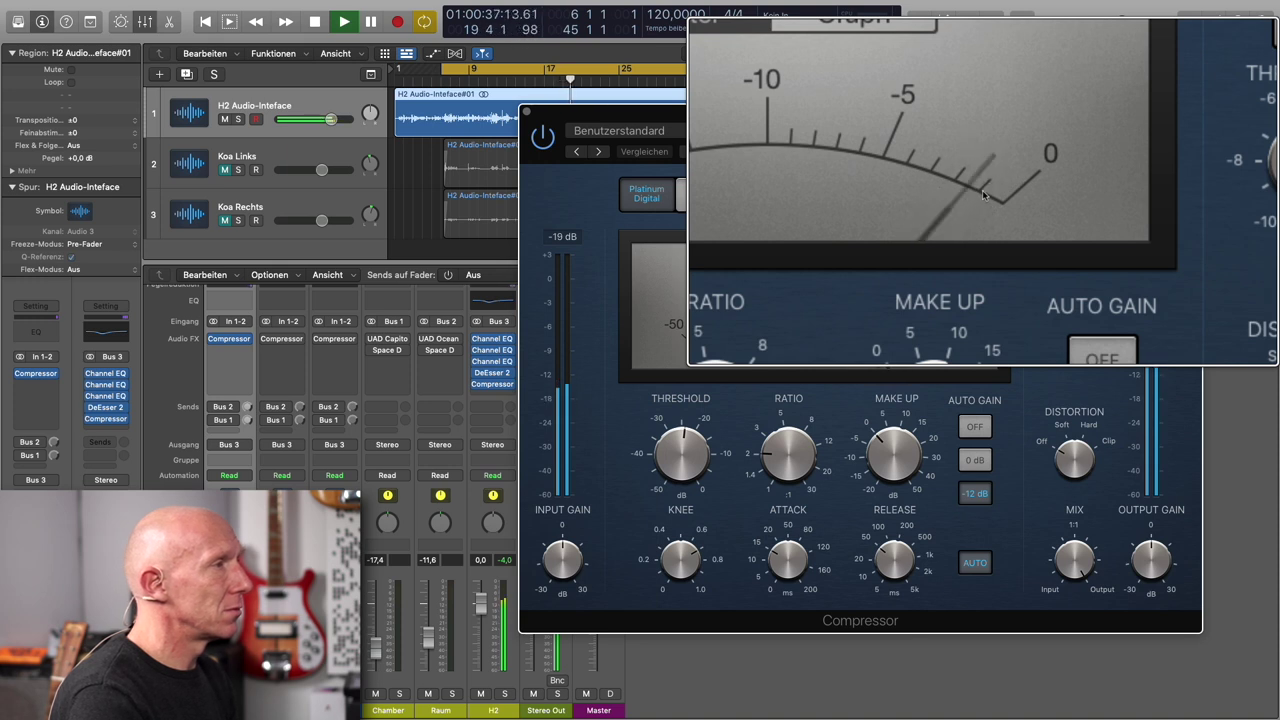
Step: Compare the playback with the H2 bus Compressor bypassed and active, leave it on and close its window
{"action": "left_click", "coordinate": [543, 138]}
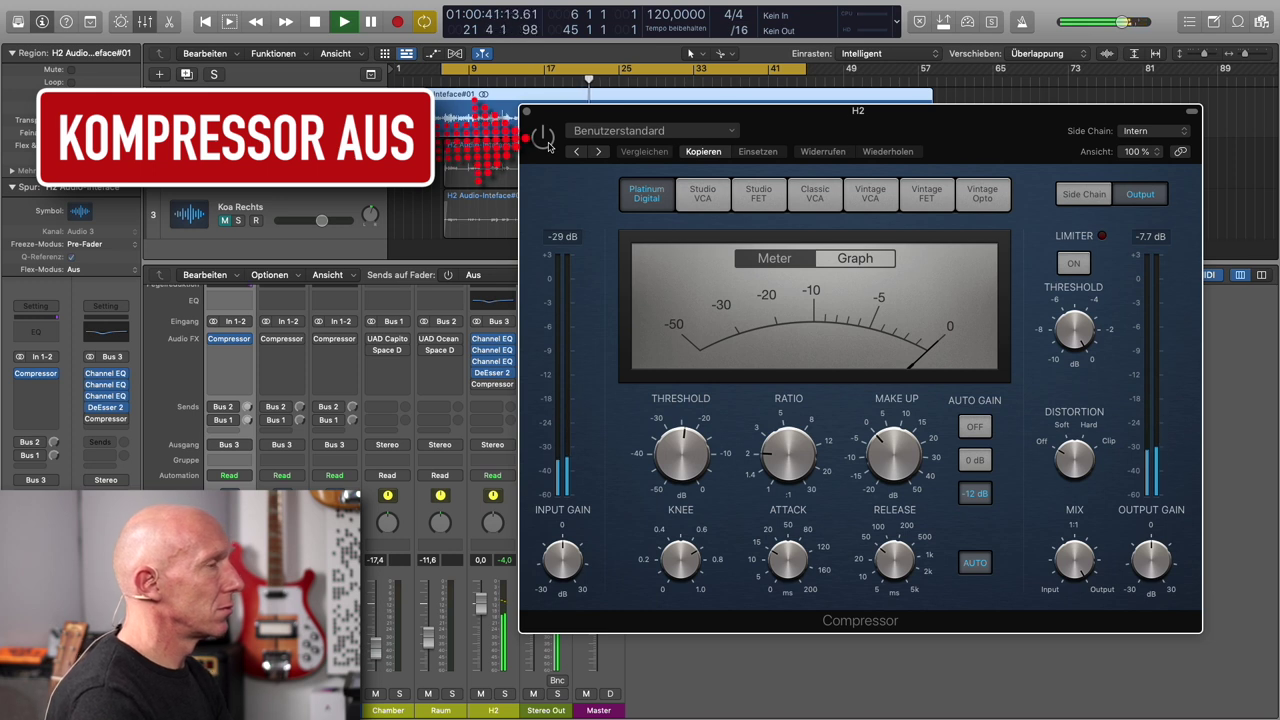
{"action": "left_click", "coordinate": [547, 142]}
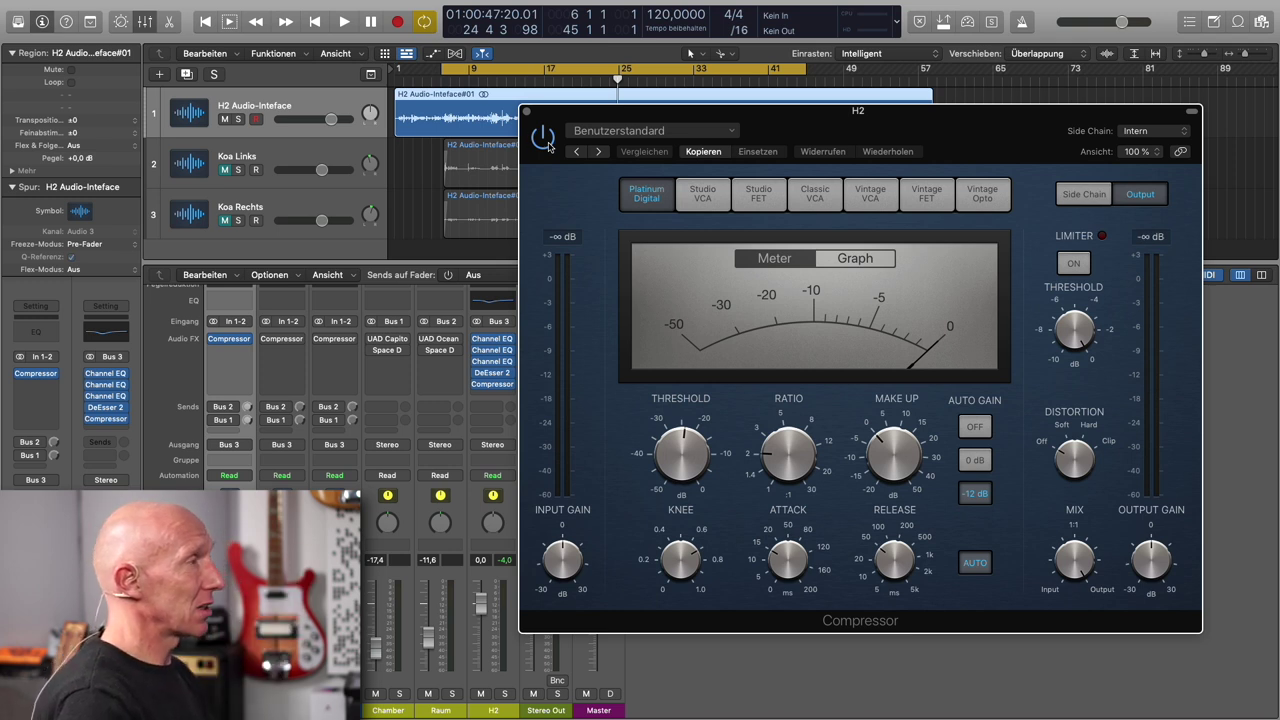
{"action": "left_click", "coordinate": [527, 113]}
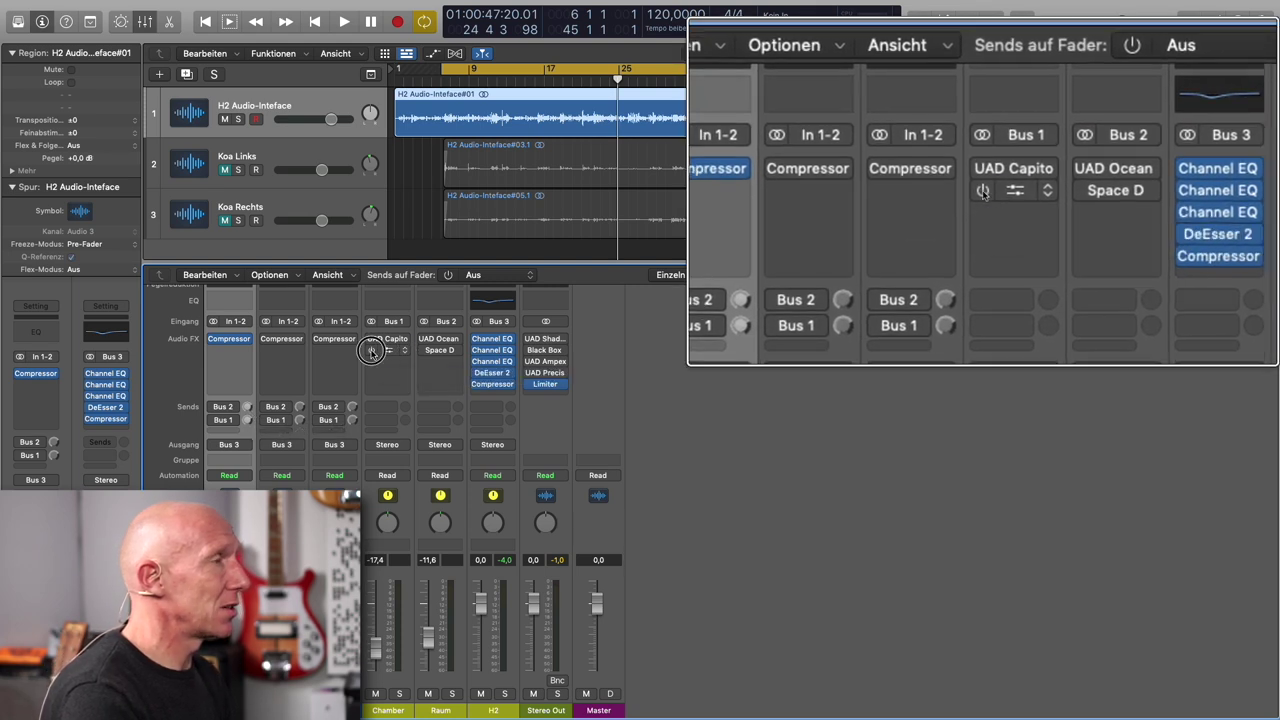
Step: Switch on the Space Designer reverbs on Chamber and Raum and the H2 Audio-Inteface track's sends to Bus 2 and Bus 1
{"action": "left_click", "coordinate": [372, 350]}
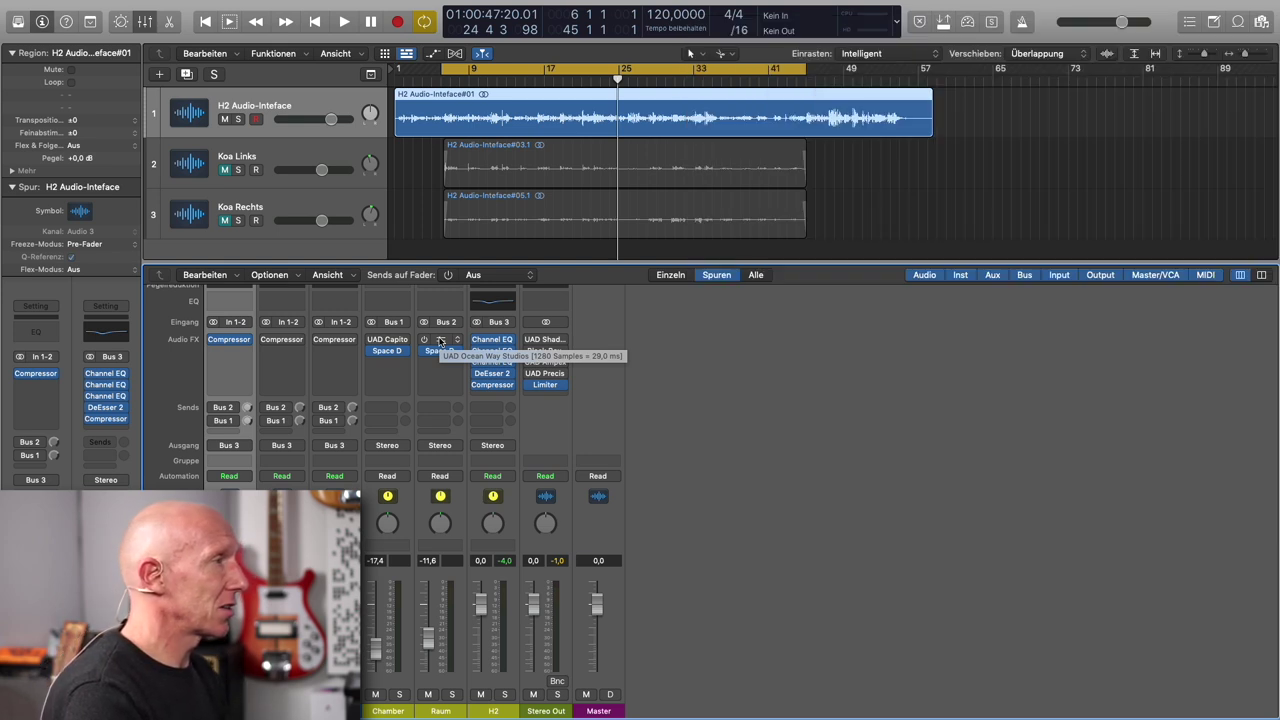
{"action": "left_click", "coordinate": [213, 407]}
{"action": "left_click", "coordinate": [213, 420]}
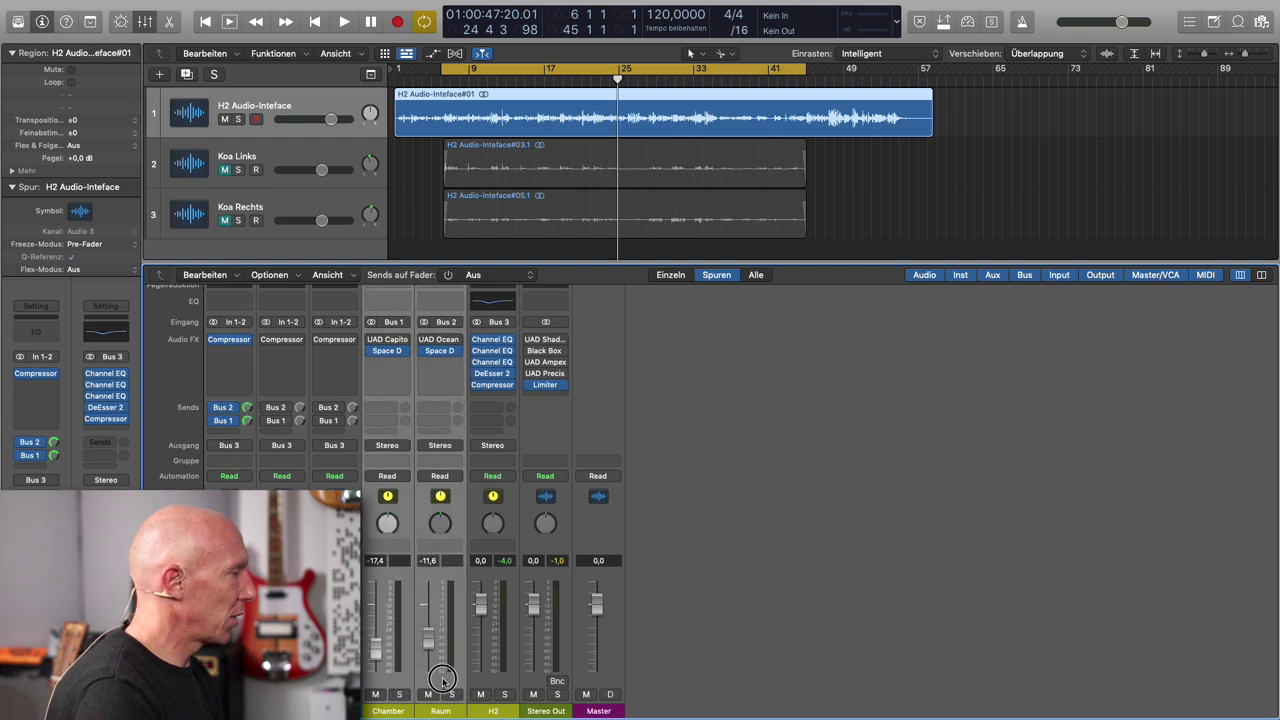
Step: Select the Chamber and Raum channels, play the mix with both muted and unmute them during playback to hear the reverb
{"action": "key", "text": "space"}
{"action": "key", "text": "space"}
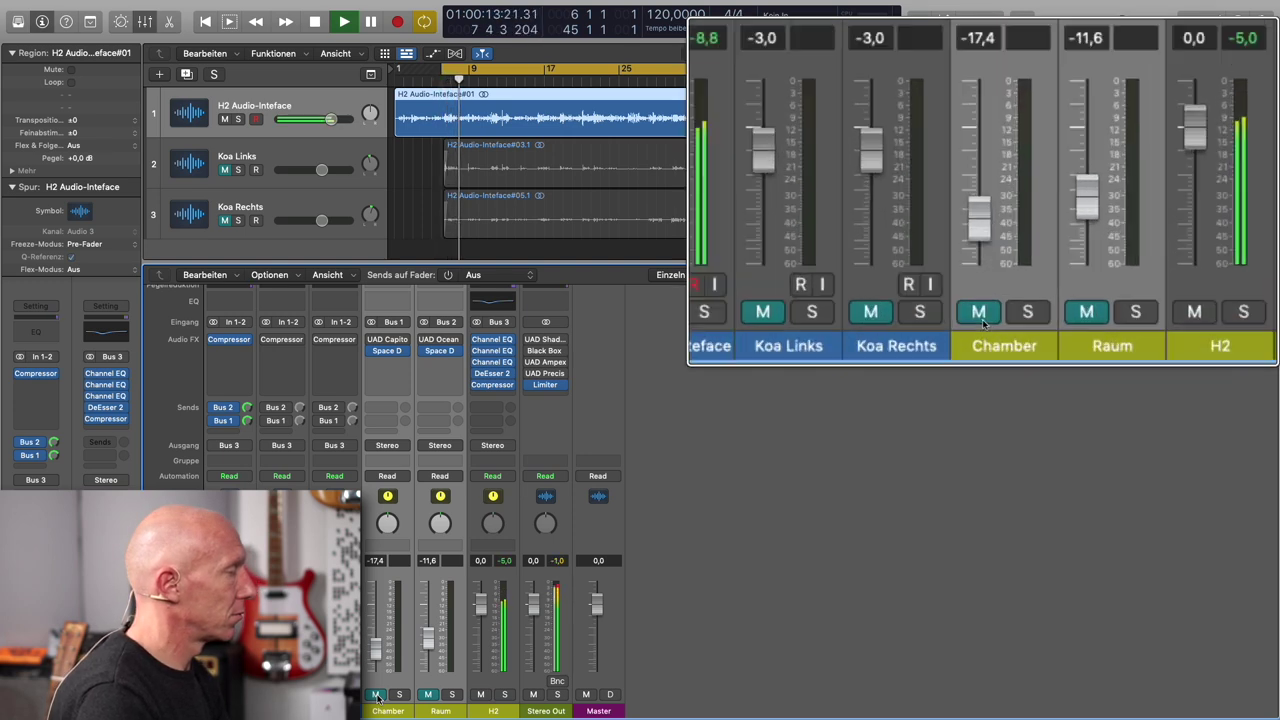
{"action": "left_click", "coordinate": [376, 694]}
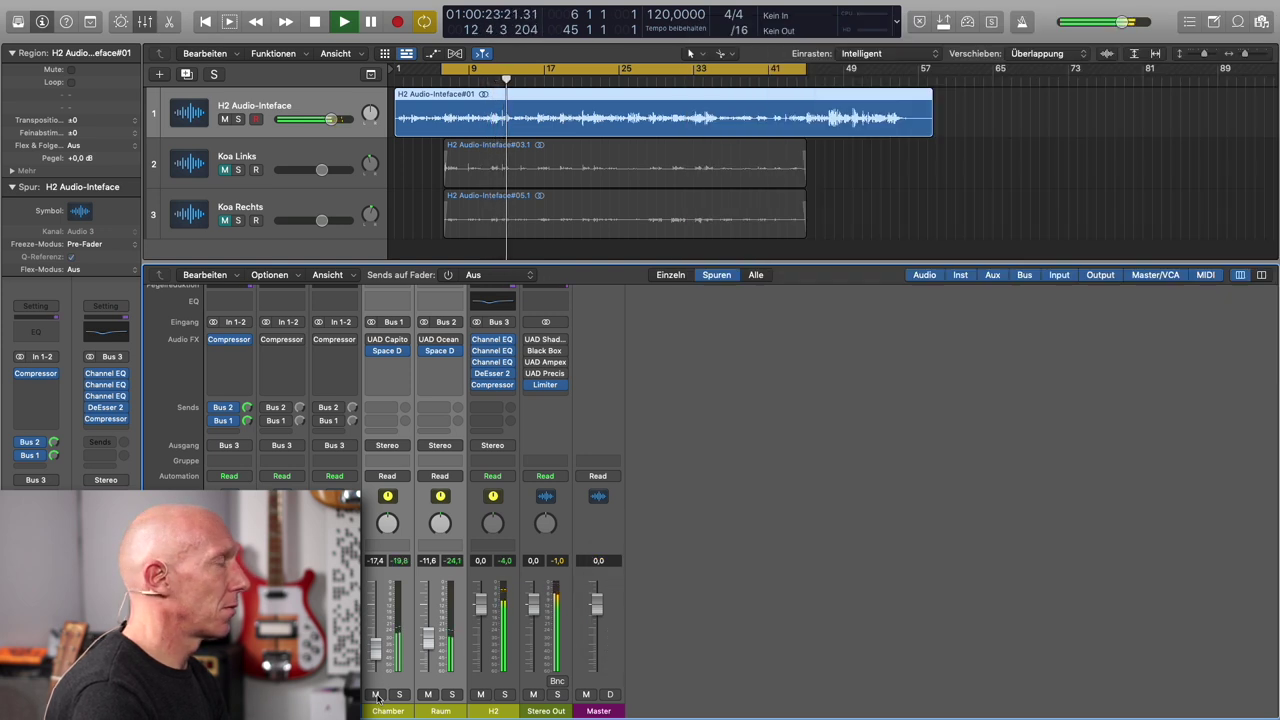
Step: Open the Chamber channel's Space Designer, lower its Wet level to -7.6 dB and close the window
{"action": "left_click", "coordinate": [387, 350]}
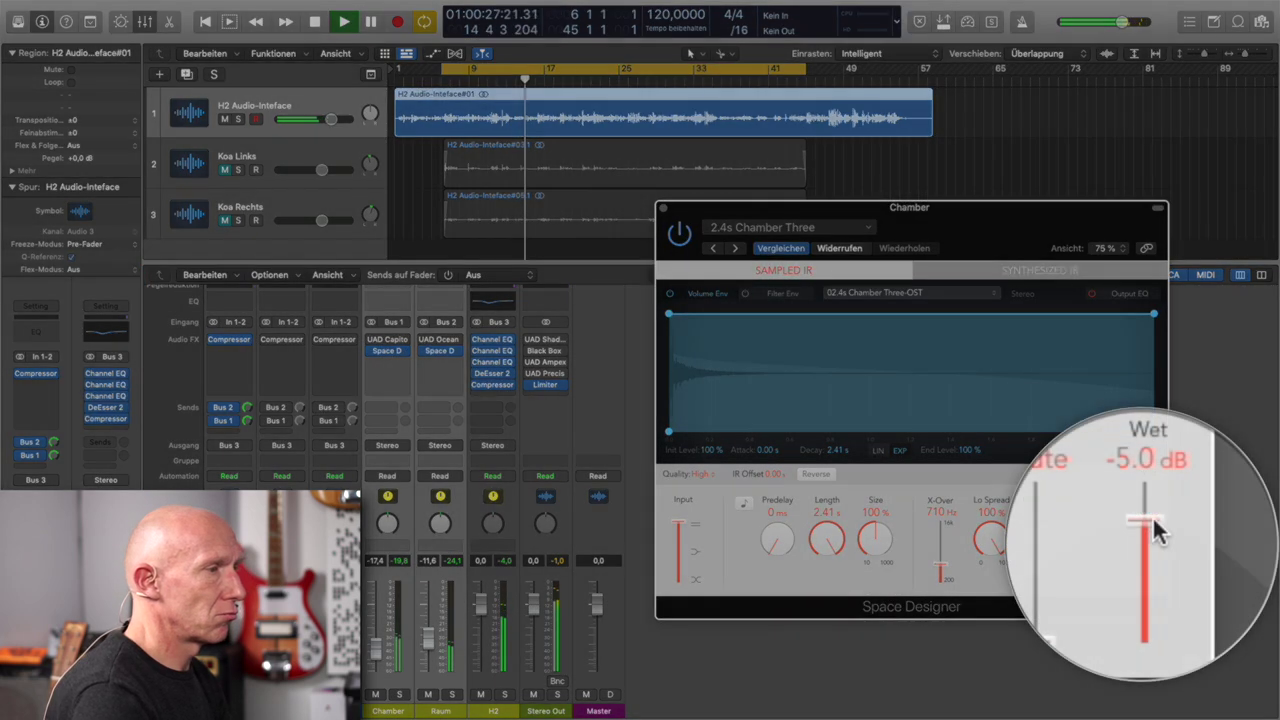
{"action": "left_click_drag", "start_coordinate": [1143, 534], "coordinate": [1144, 540]}
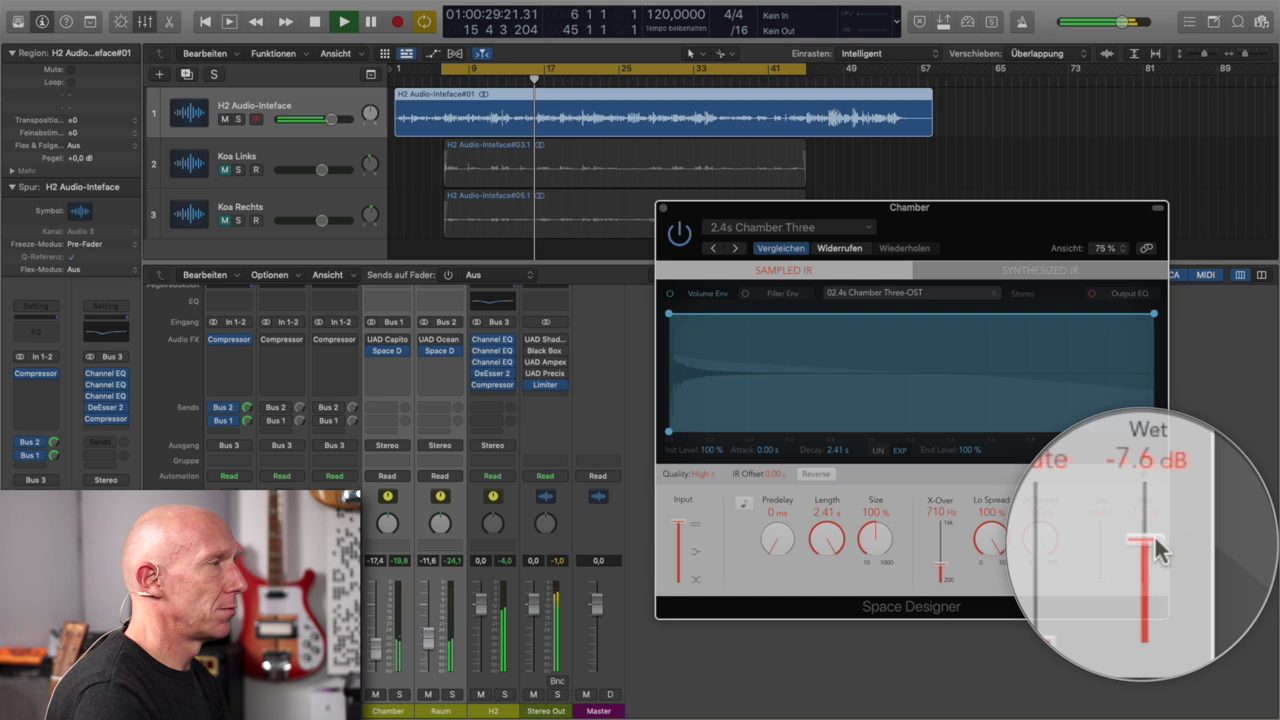
{"action": "left_click", "coordinate": [664, 210]}
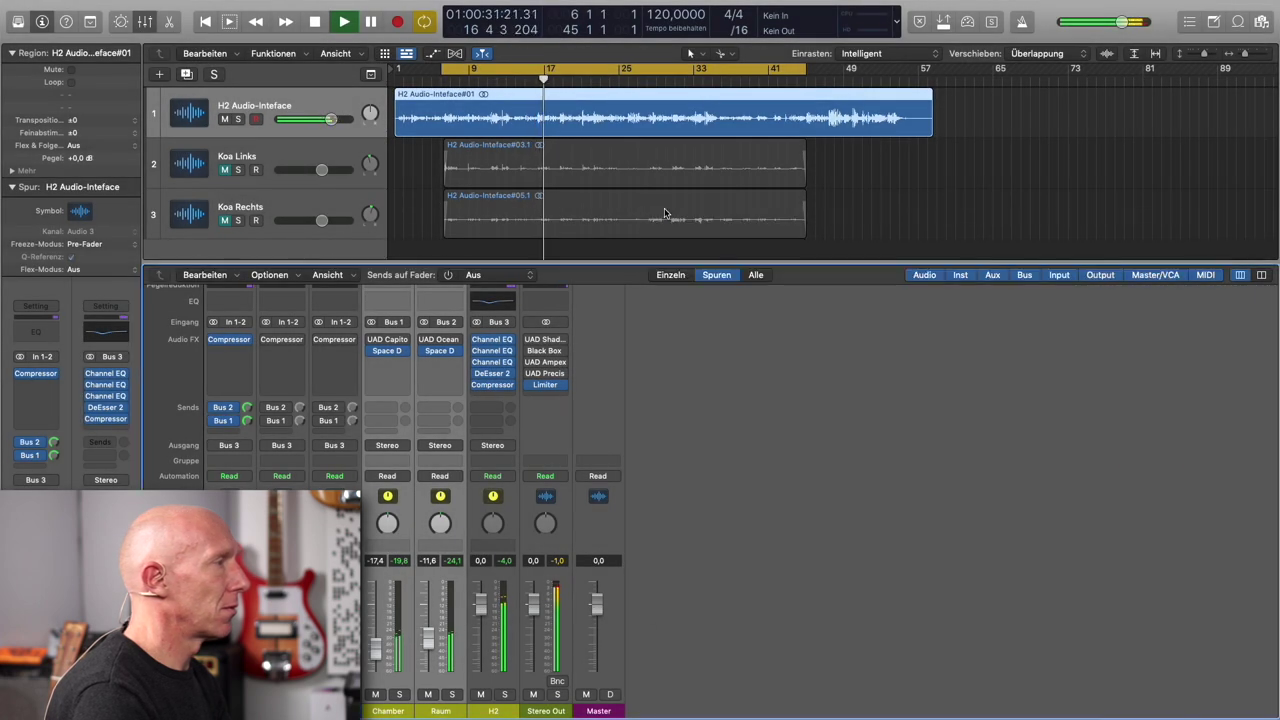
Step: Compare the playback with the Chamber and Raum channels muted and unmuted again, and stop playback
{"action": "left_click_drag", "start_coordinate": [377, 694], "coordinate": [428, 694]}
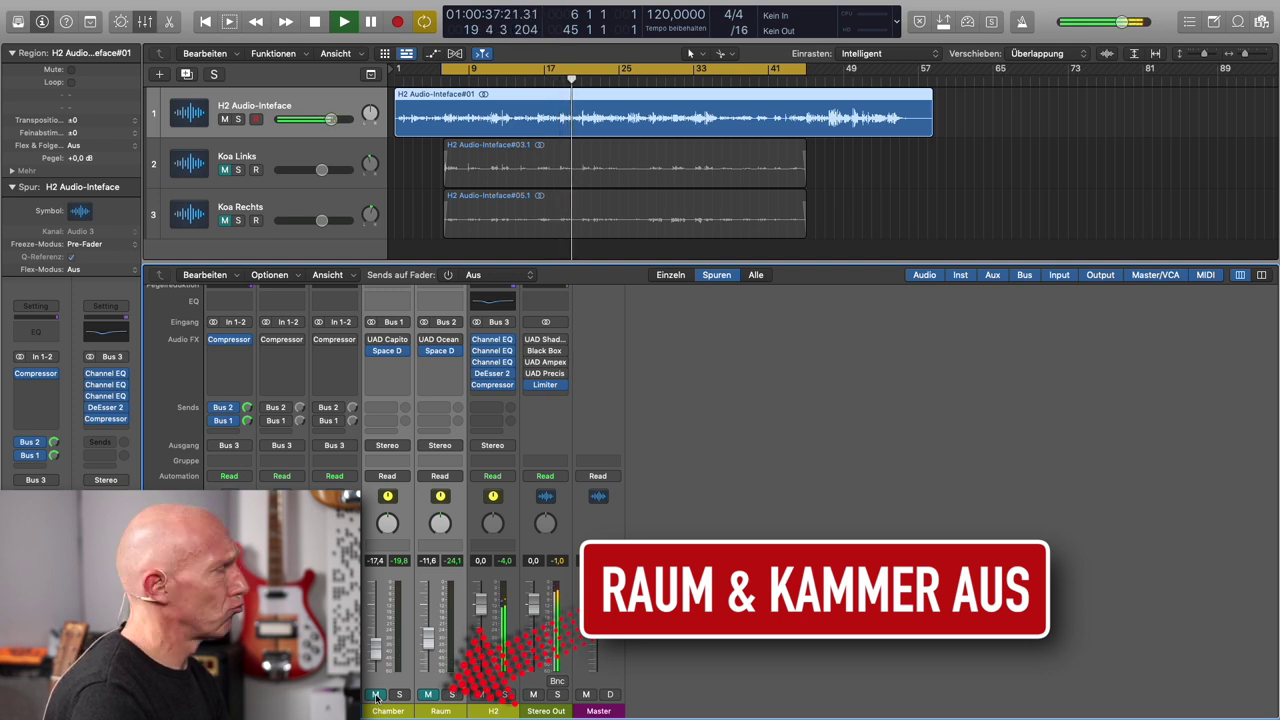
{"action": "left_click", "coordinate": [376, 694]}
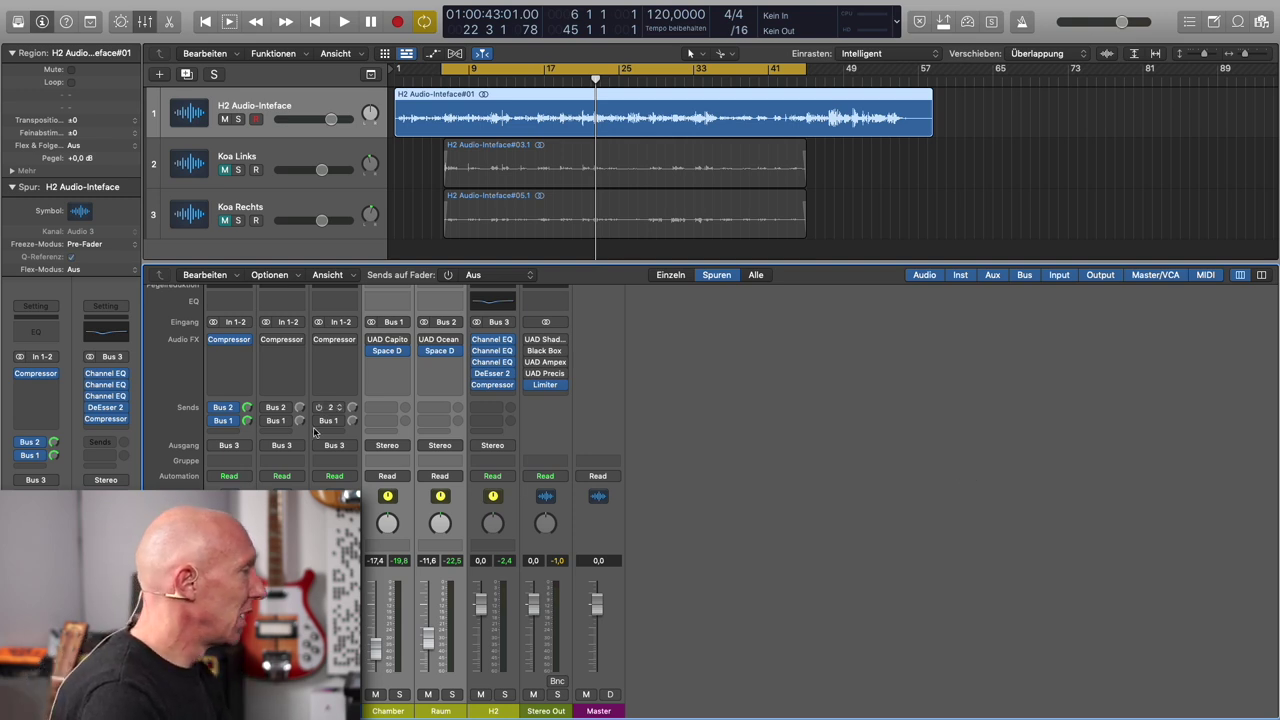
Step: Select the Koa Links and Koa Rechts tracks, check the Koa Links Compressor's threshold and switch on the compressors of both tracks
{"action": "left_click", "coordinate": [250, 163]}
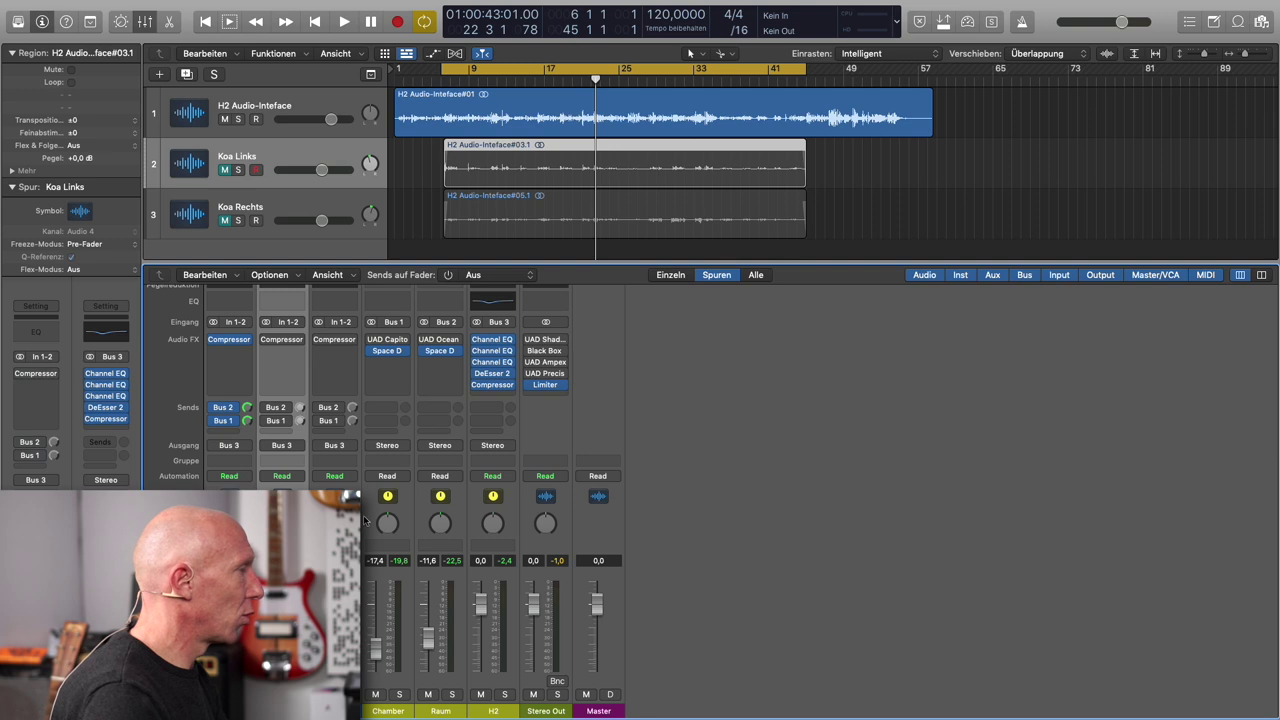
{"action": "left_click", "coordinate": [250, 214], "text": "shift"}
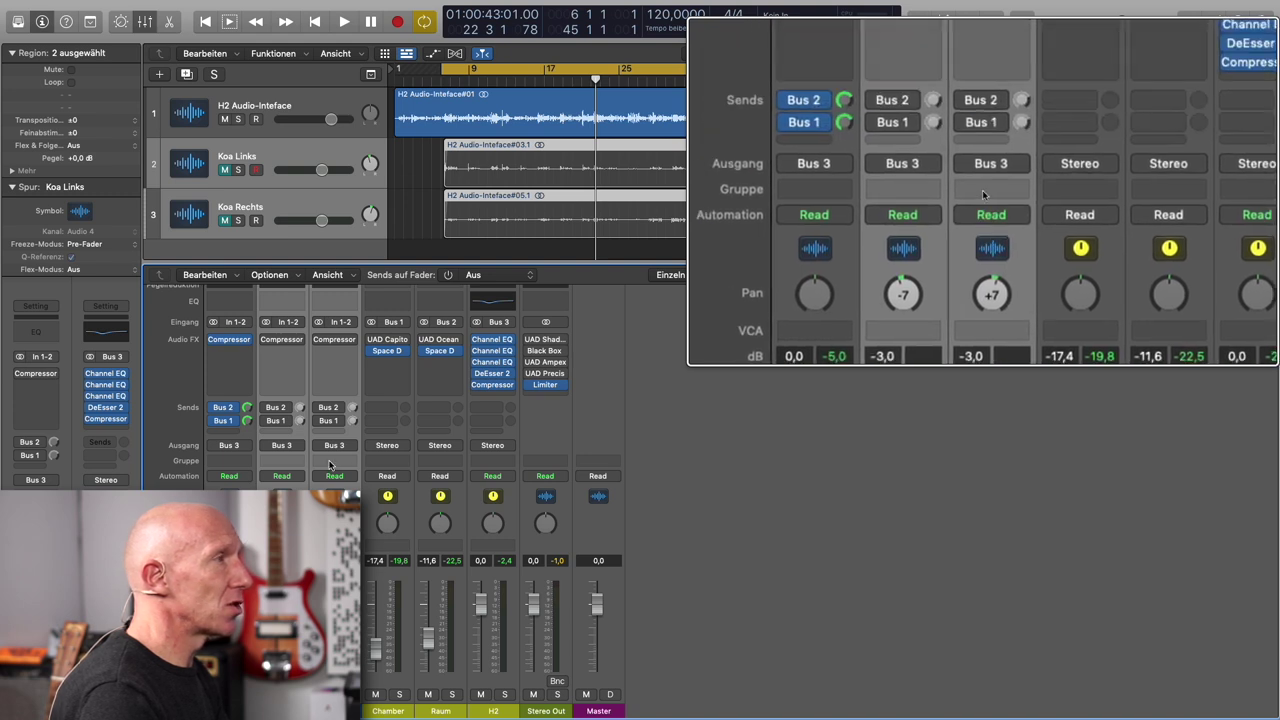
{"action": "left_click", "coordinate": [283, 342]}
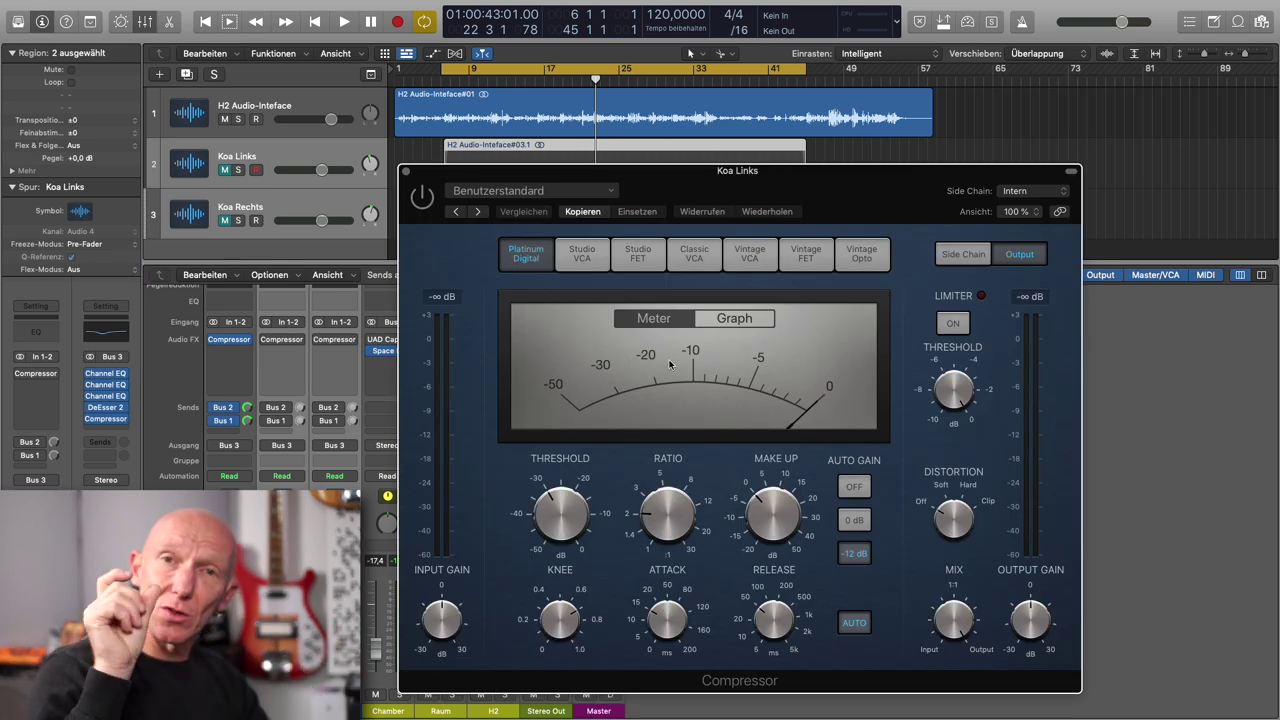
{"action": "left_click", "coordinate": [565, 537]}
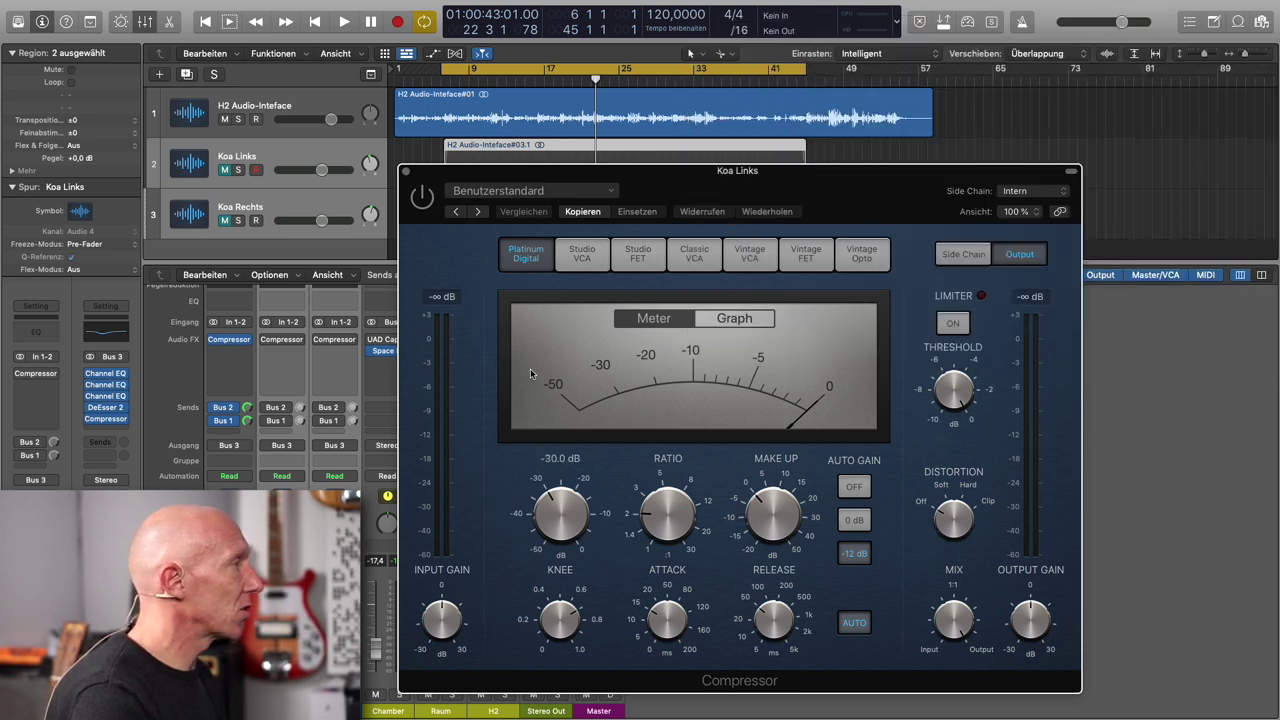
{"action": "left_click", "coordinate": [405, 172]}
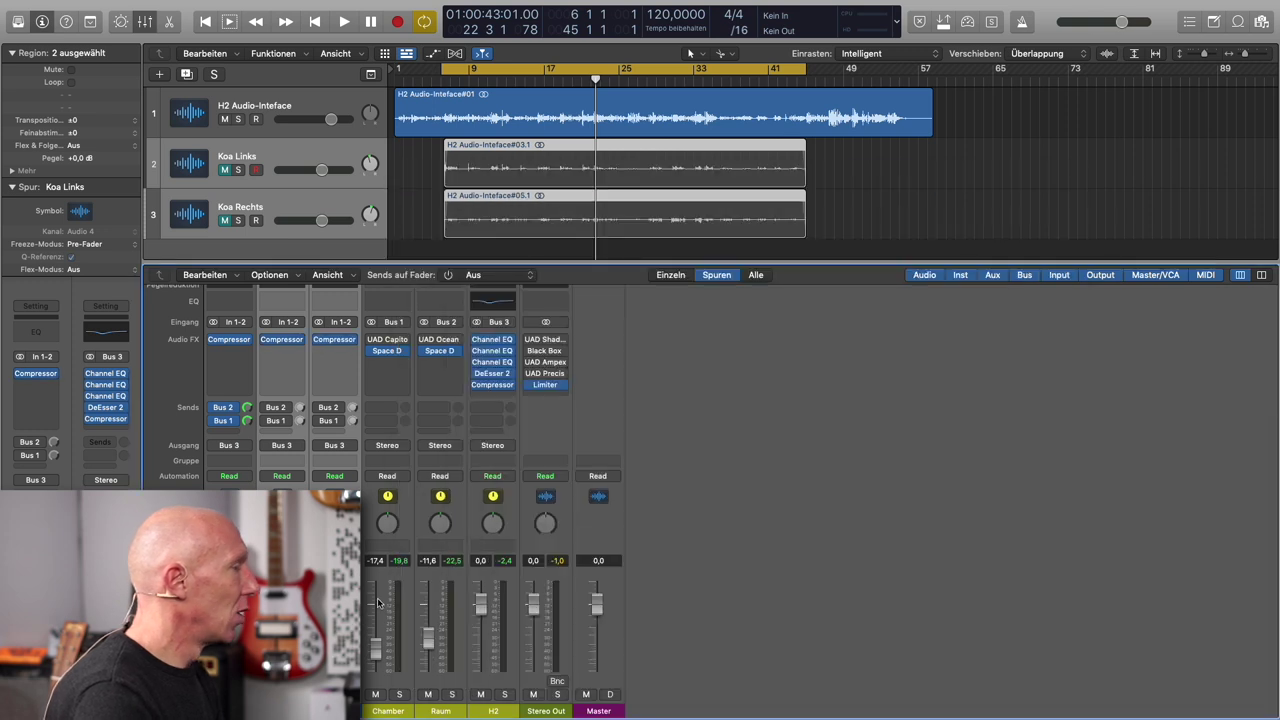
Step: Return to the start of the cycle range and switch on the Bus 2 and Bus 1 sends of both Koa tracks
{"action": "key", "text": "space"}
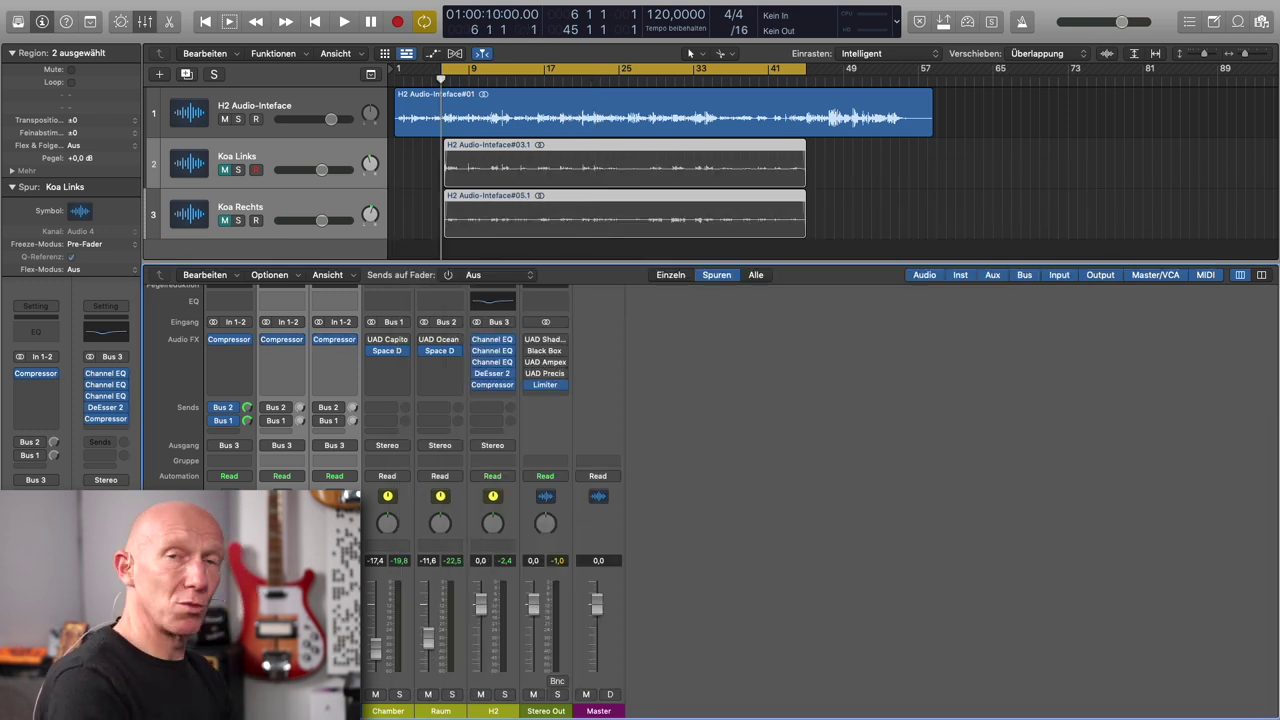
{"action": "left_click", "coordinate": [266, 408]}
{"action": "left_click", "coordinate": [266, 421]}
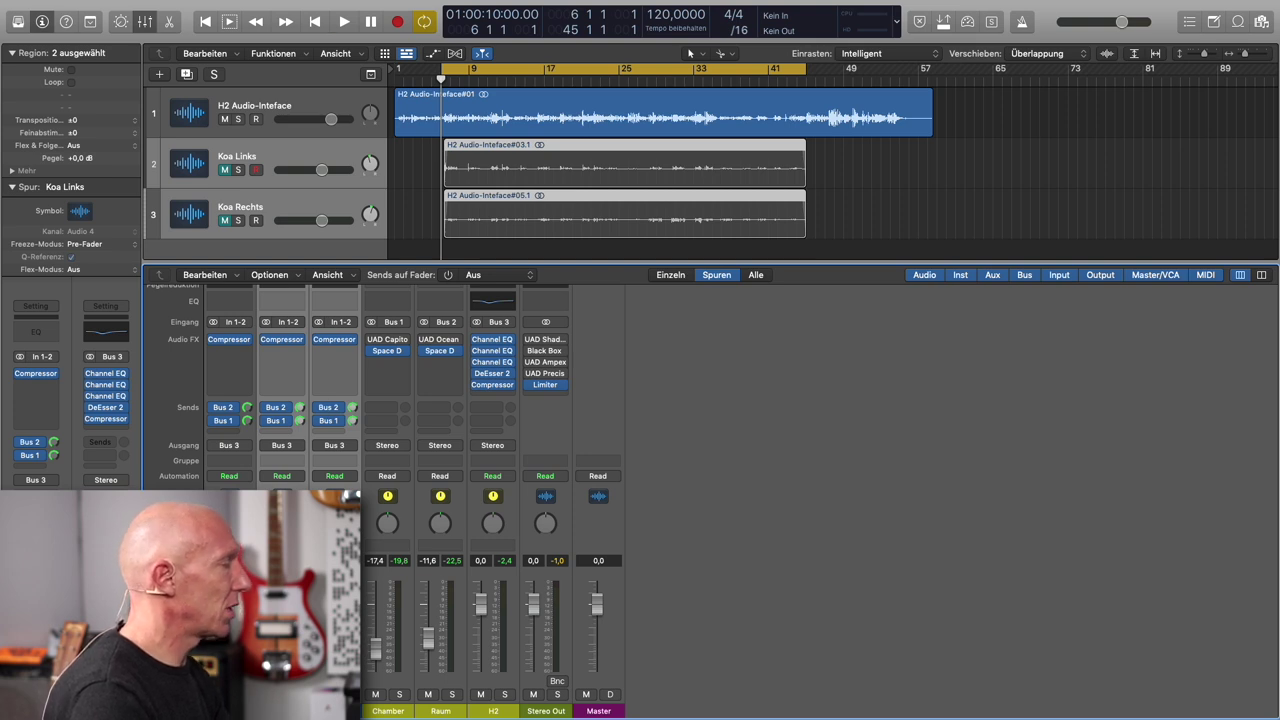
Step: Play the mix, unmute the Koa Links and Koa Rechts tracks during playback and stop playback
{"action": "key", "text": "space"}
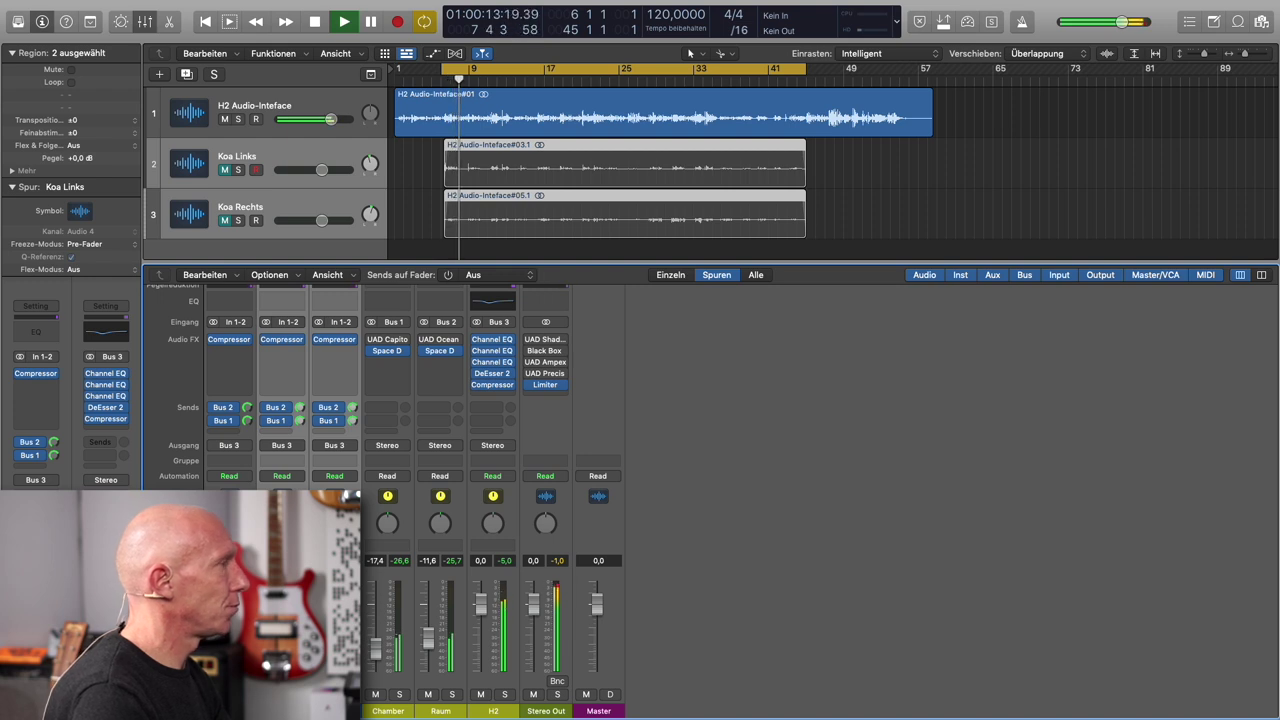
{"action": "key", "text": "ctrl+m"}
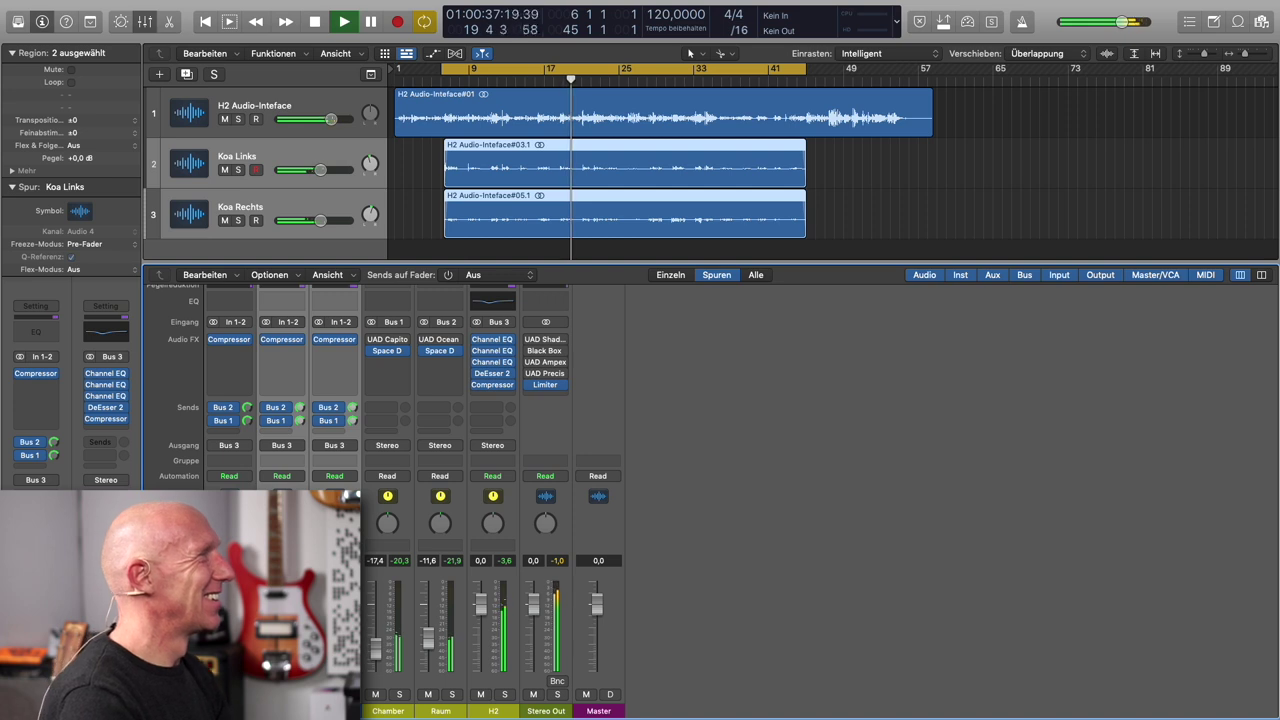
{"action": "key", "text": "space"}
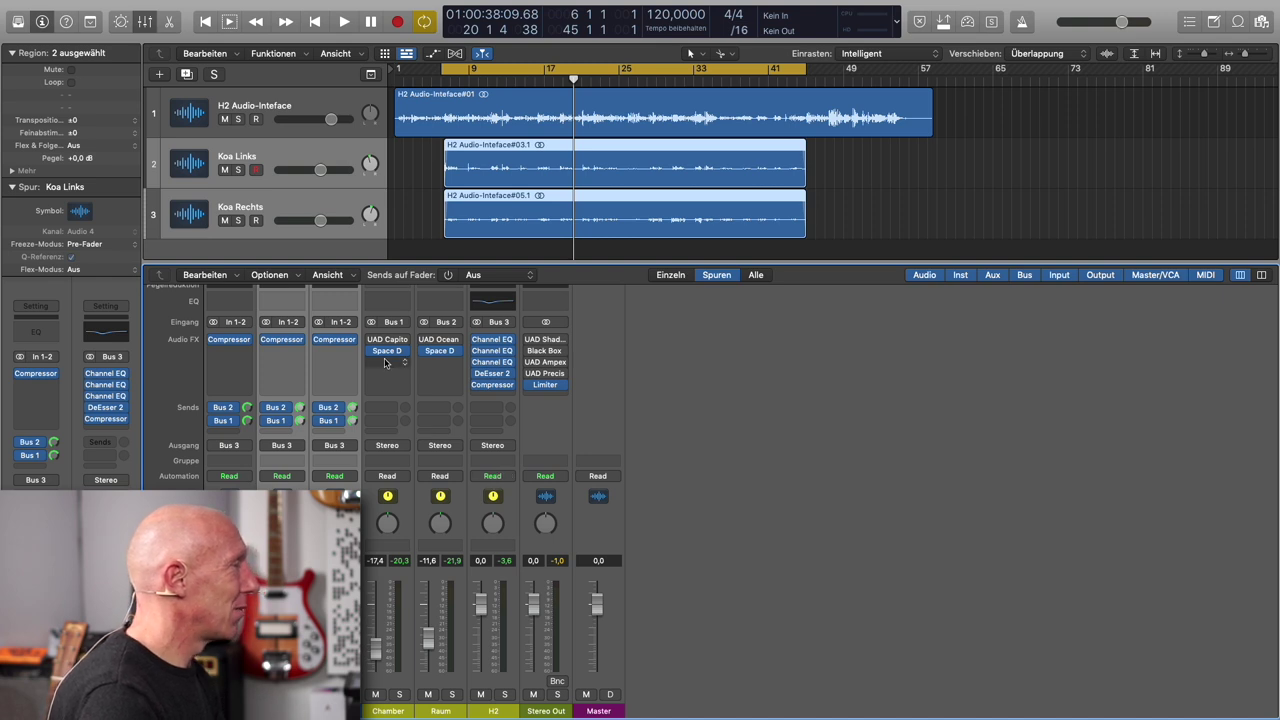
Step: Swap the Space D reverbs on the Chamber and Raum channels for their UAD reverbs, bypass the Stereo Out Limiter and play the mix
{"action": "left_click", "coordinate": [426, 352]}
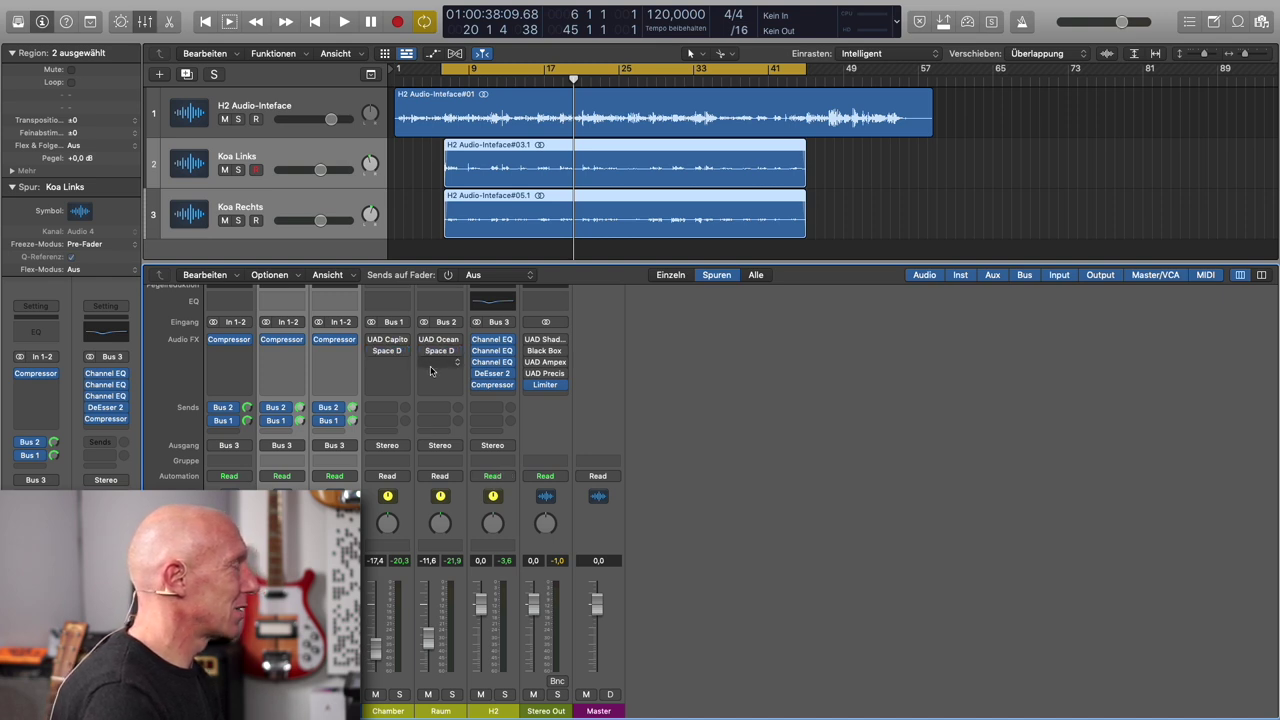
{"action": "mouse_move", "coordinate": [565, 351]}
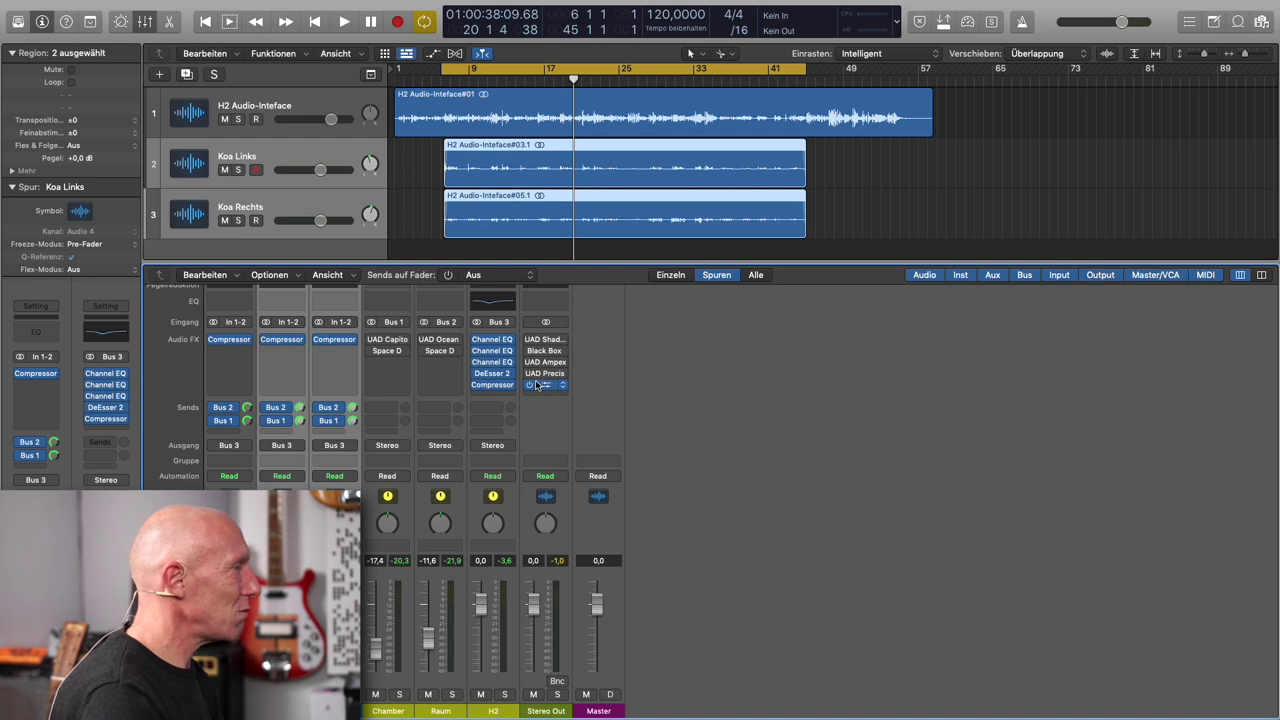
{"action": "mouse_move", "coordinate": [498, 368]}
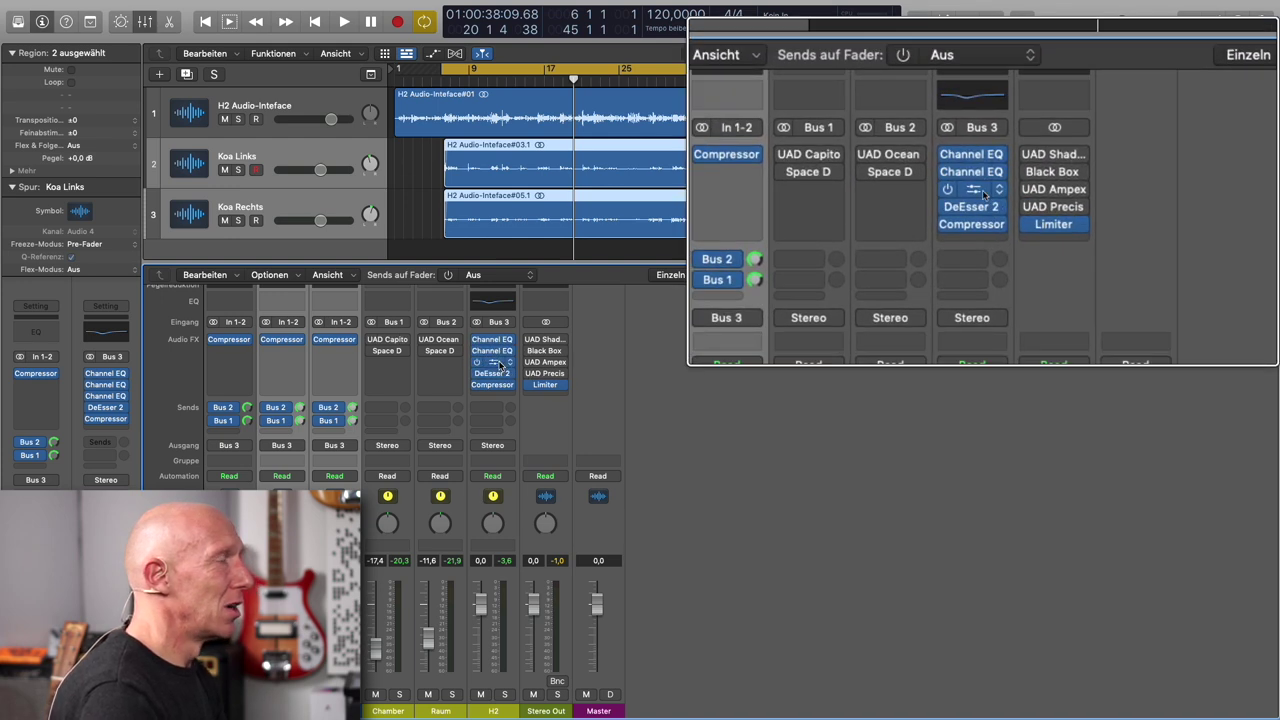
{"action": "left_click_drag", "start_coordinate": [528, 403], "coordinate": [528, 388]}
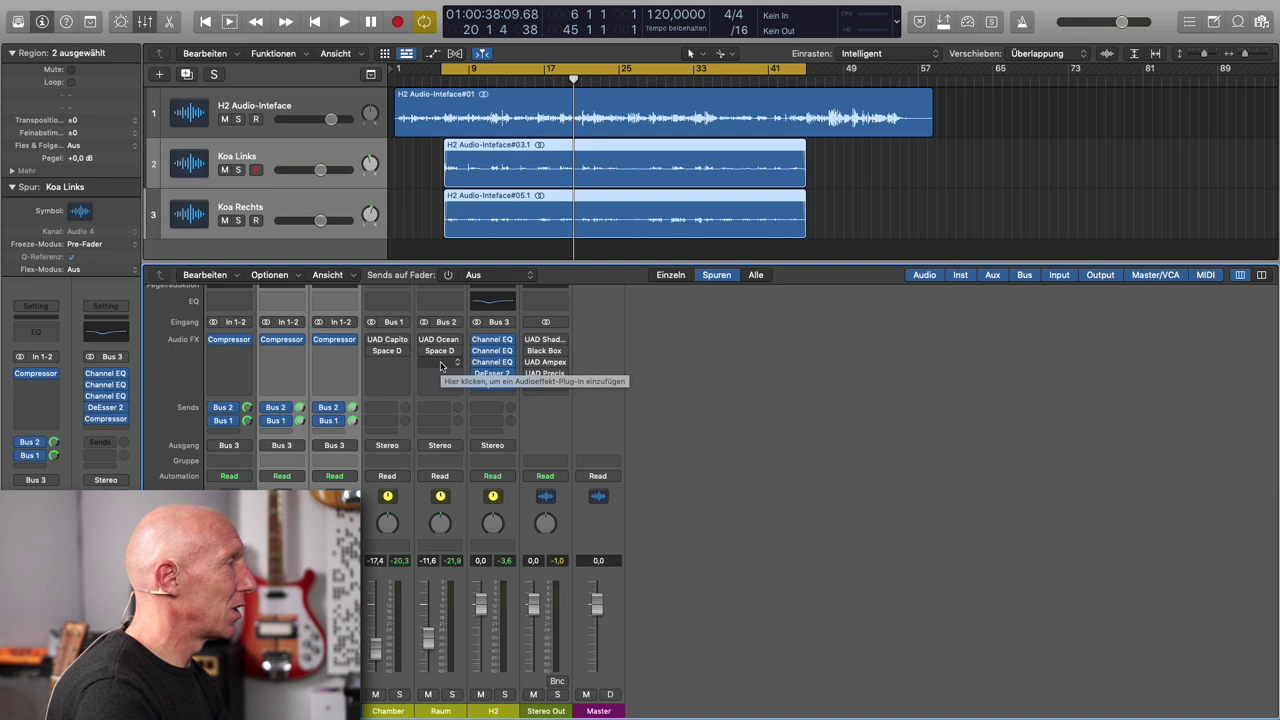
{"action": "key", "text": "space"}
{"action": "key", "text": "space"}
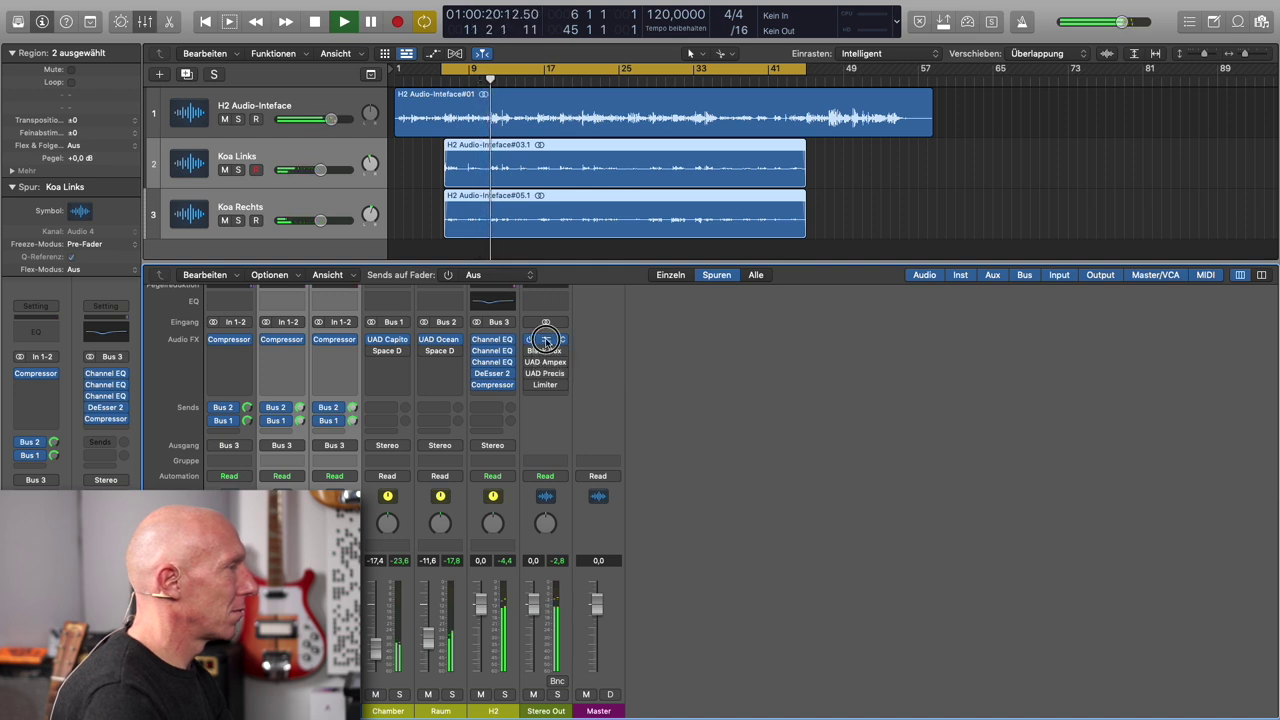
Step: Open the UAD Shadow Hills Mastering Compressor and Black Box HG-2 on Stereo Out during playback, switch both on and arrange their windows
{"action": "left_click", "coordinate": [546, 340]}
{"action": "left_click_drag", "start_coordinate": [898, 185], "coordinate": [976, 59]}
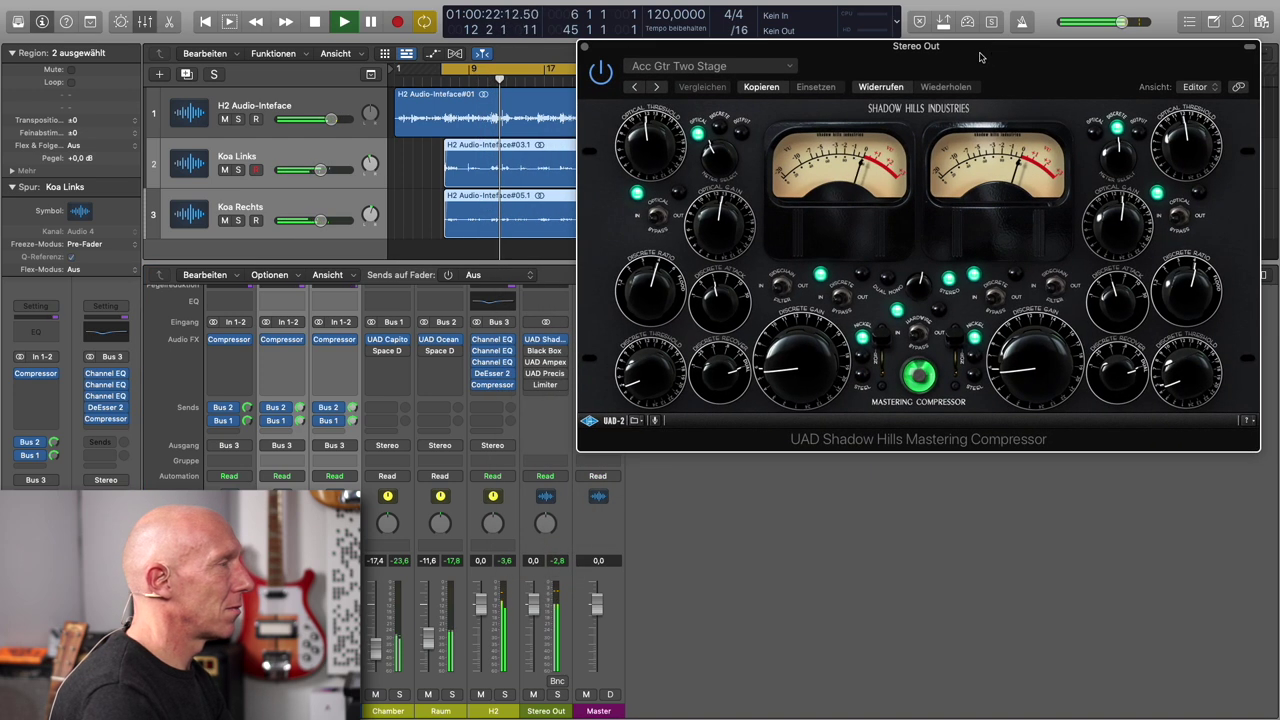
{"action": "left_click", "coordinate": [545, 351]}
{"action": "left_click_drag", "start_coordinate": [647, 191], "coordinate": [762, 188]}
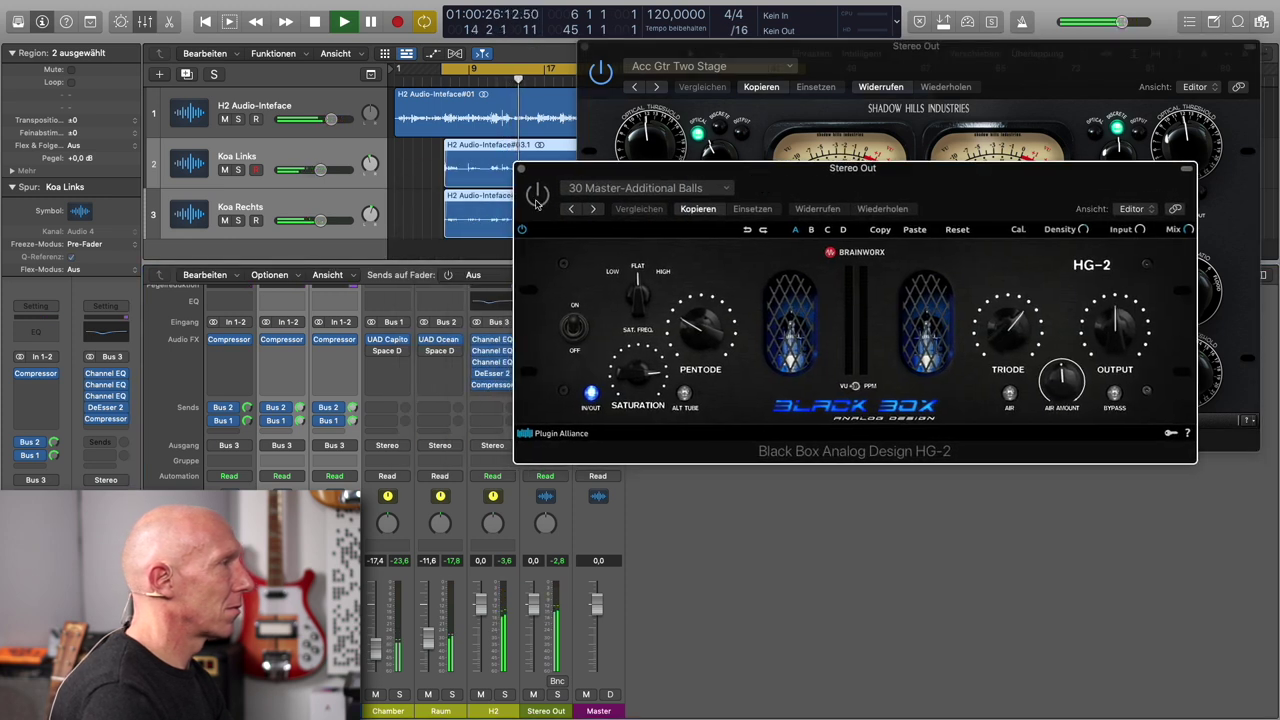
{"action": "left_click_drag", "start_coordinate": [550, 173], "coordinate": [926, 193]}
Step: Open the UAD Ampex ATR-102 and UAD Precision Limiter on Stereo Out, switch both on and place their windows beside the mixer channels
{"action": "left_click", "coordinate": [545, 362]}
{"action": "left_click_drag", "start_coordinate": [830, 184], "coordinate": [915, 193]}
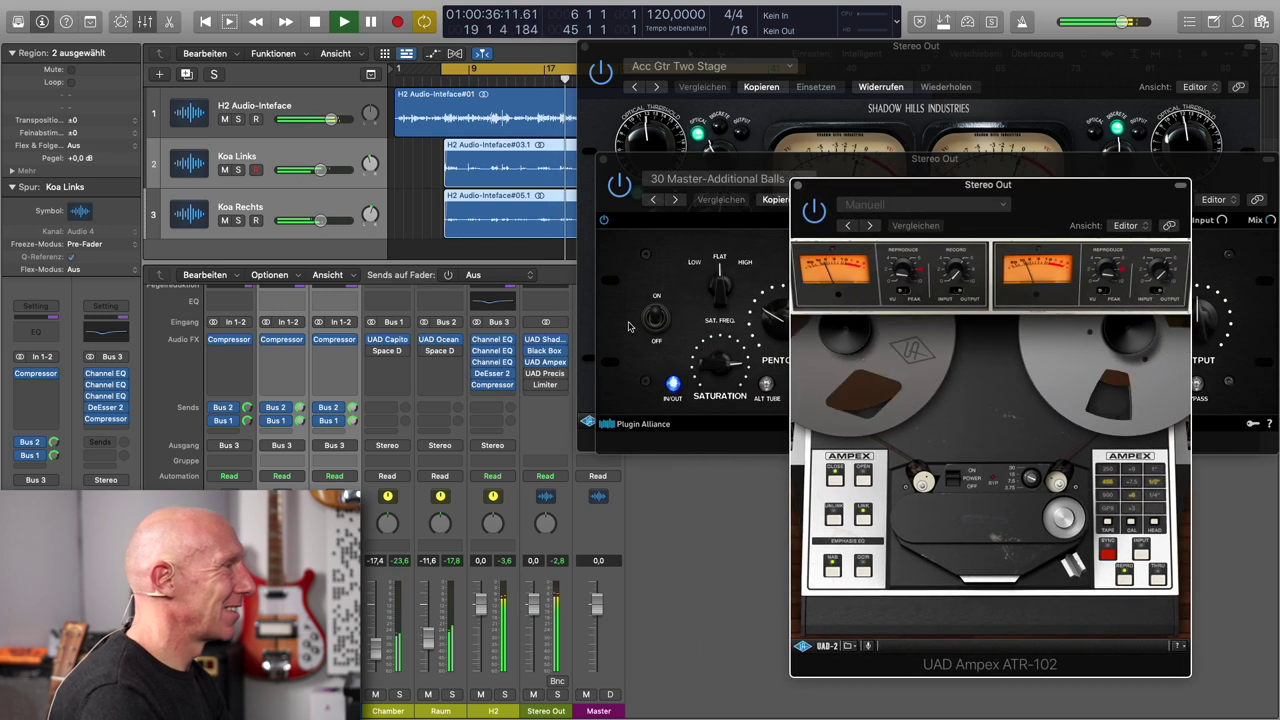
{"action": "left_click", "coordinate": [545, 383]}
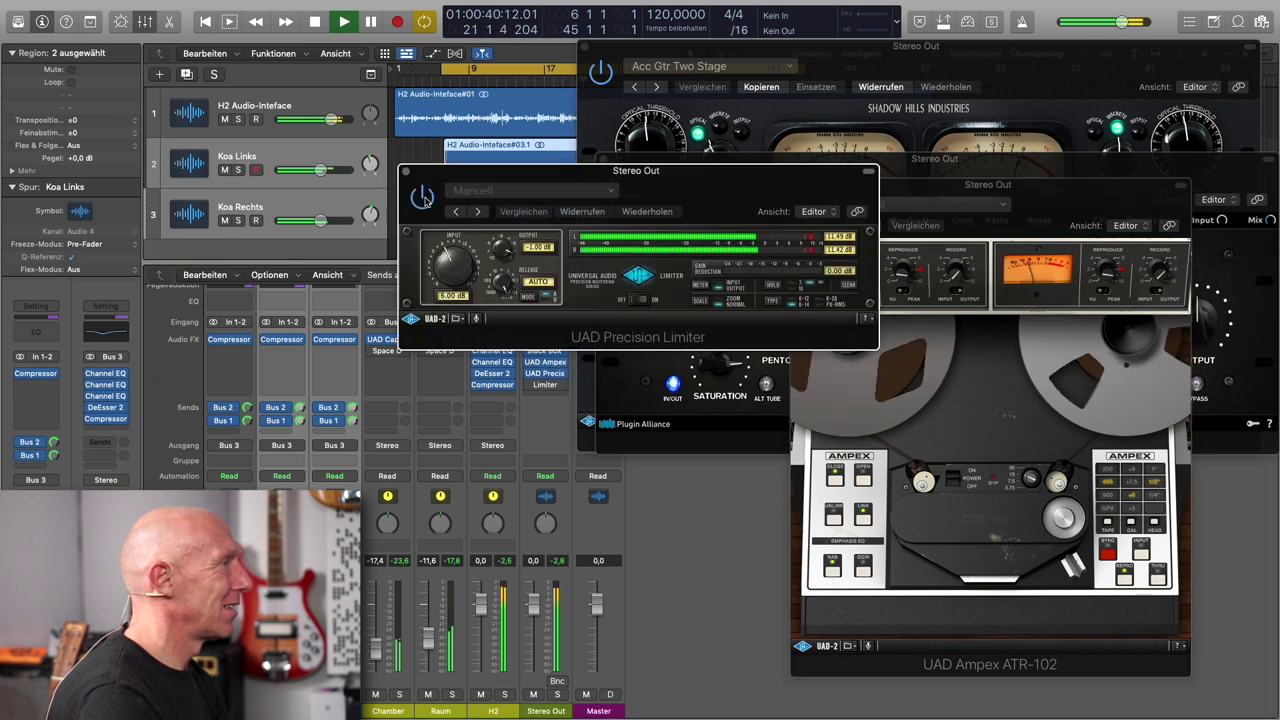
{"action": "left_click_drag", "start_coordinate": [576, 184], "coordinate": [924, 530]}
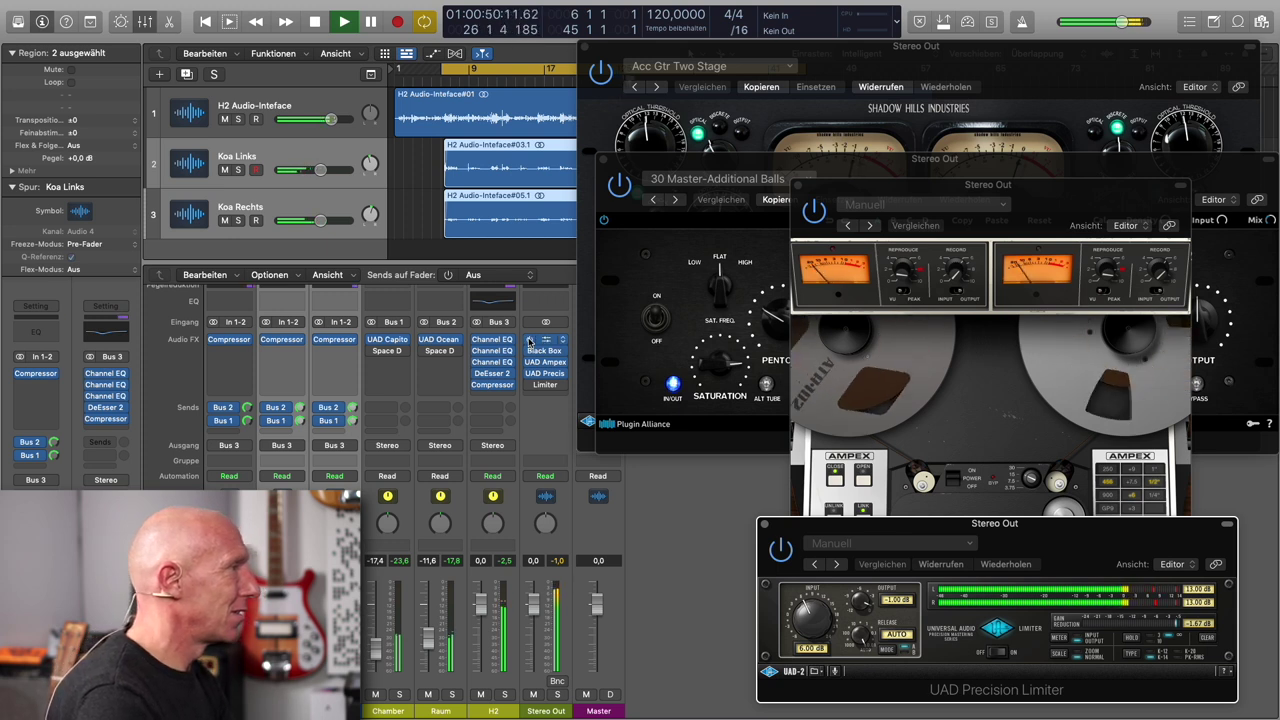
Step: Compare the playing mix with the four Stereo Out mastering plug-ins, Shadow Hills through Precision Limiter, bypassed and switched on again
{"action": "left_click", "coordinate": [531, 374]}
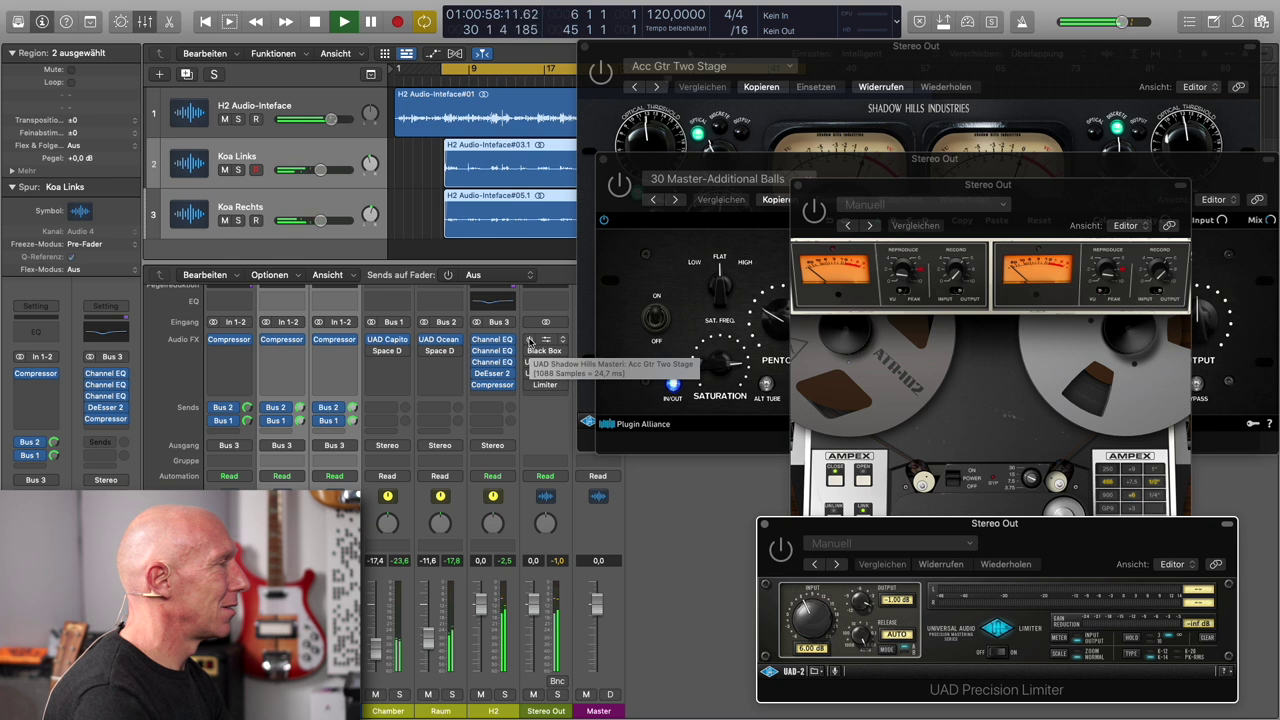
{"action": "left_click", "coordinate": [528, 373]}
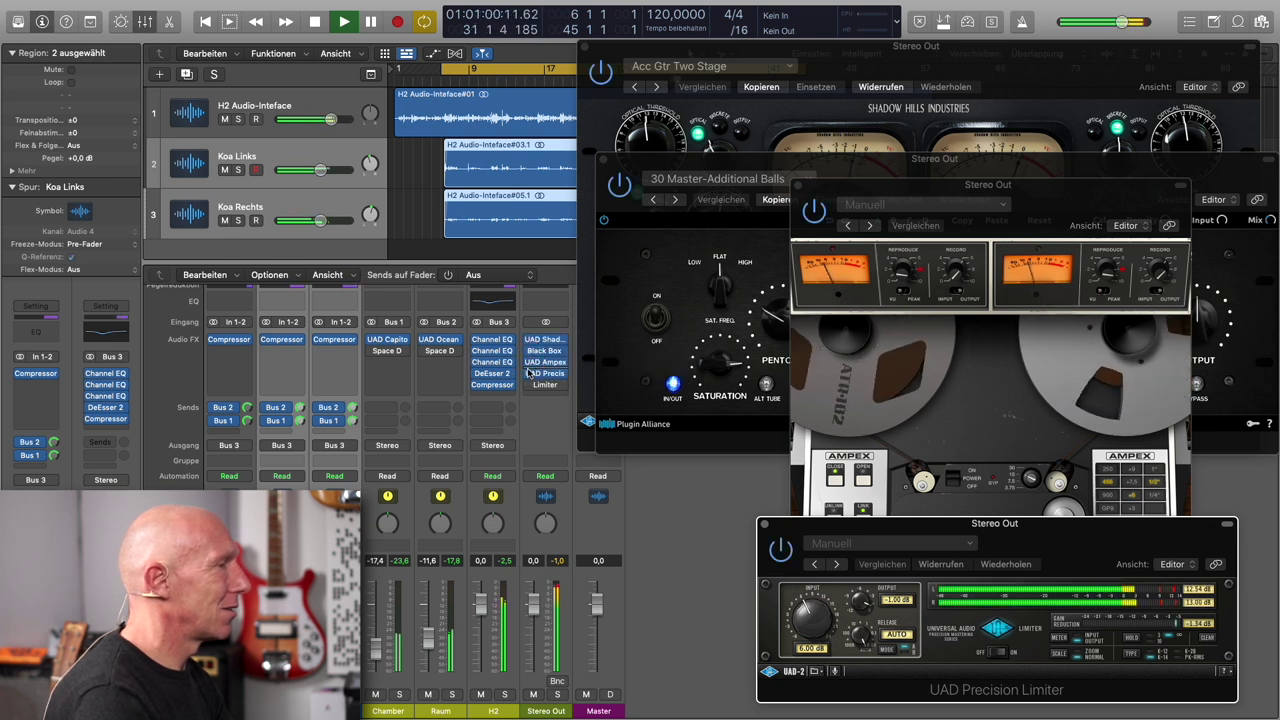